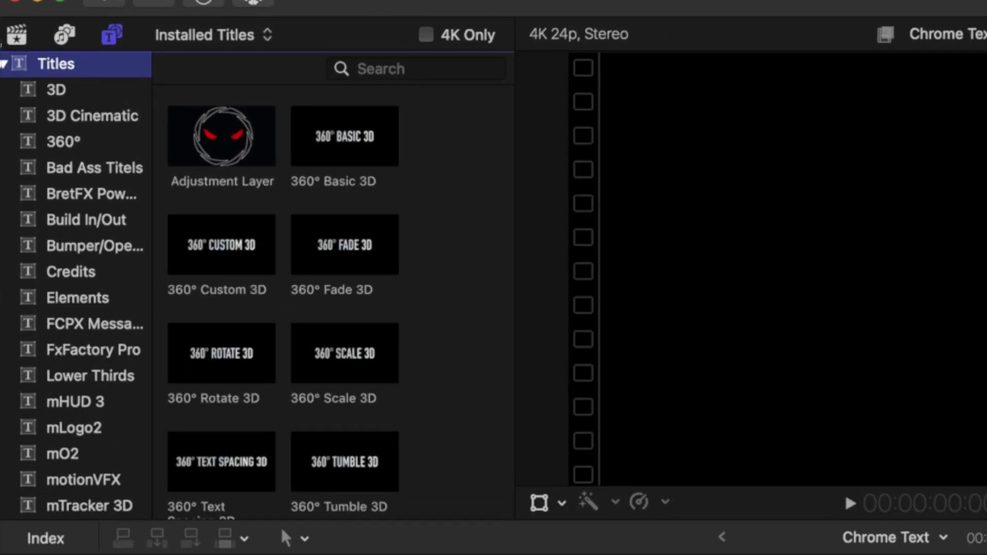
Step: Add the Rotate 3D title from the 3D category to the Chrome Text timeline, previewing a few frames in
{"action": "left_click", "coordinate": [67, 93]}
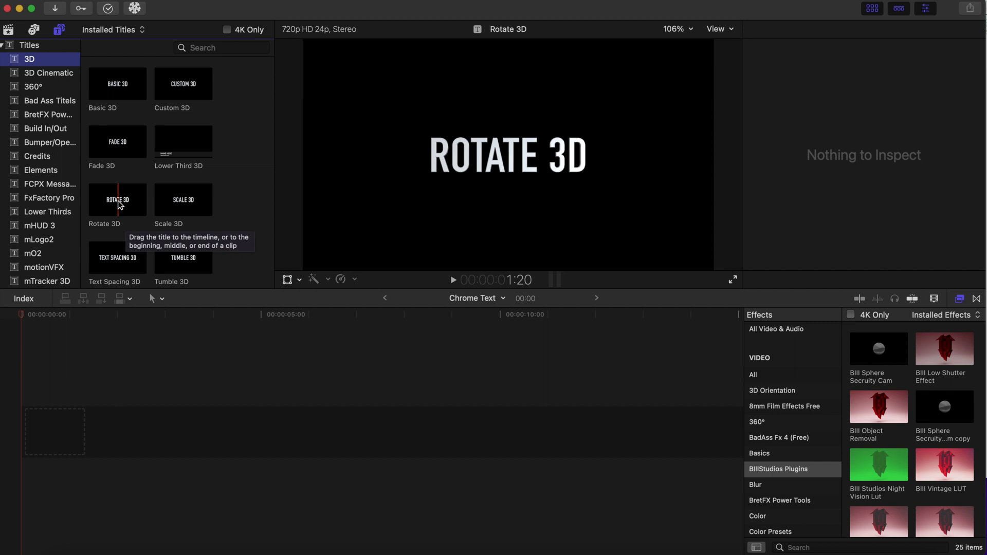
{"action": "left_click_drag", "start_coordinate": [119, 201], "coordinate": [51, 445]}
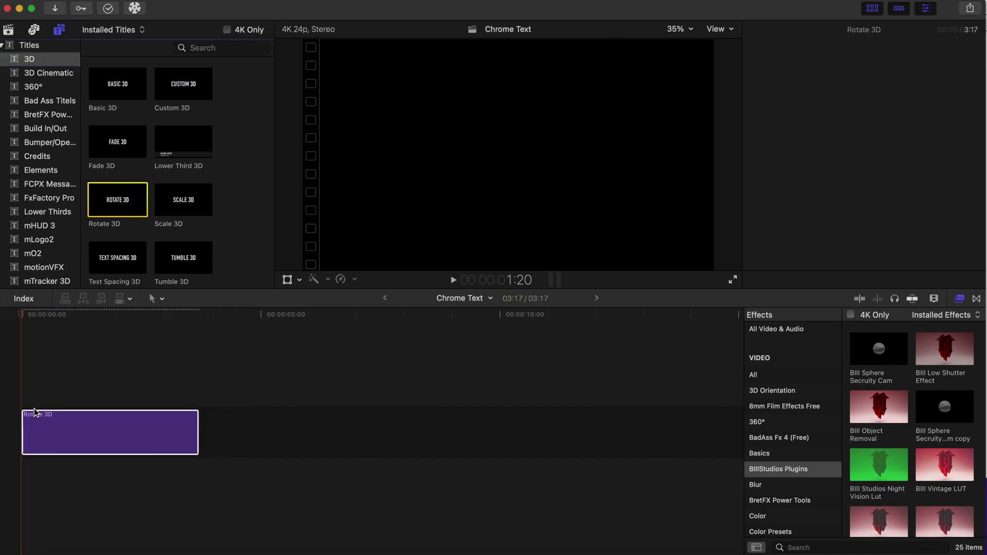
{"action": "mouse_move", "coordinate": [50, 329]}
{"action": "left_mouse_down"}
{"action": "mouse_move", "coordinate": [91, 325]}
{"action": "mouse_move", "coordinate": [43, 330]}
{"action": "mouse_move", "coordinate": [51, 324]}
{"action": "left_mouse_up"}
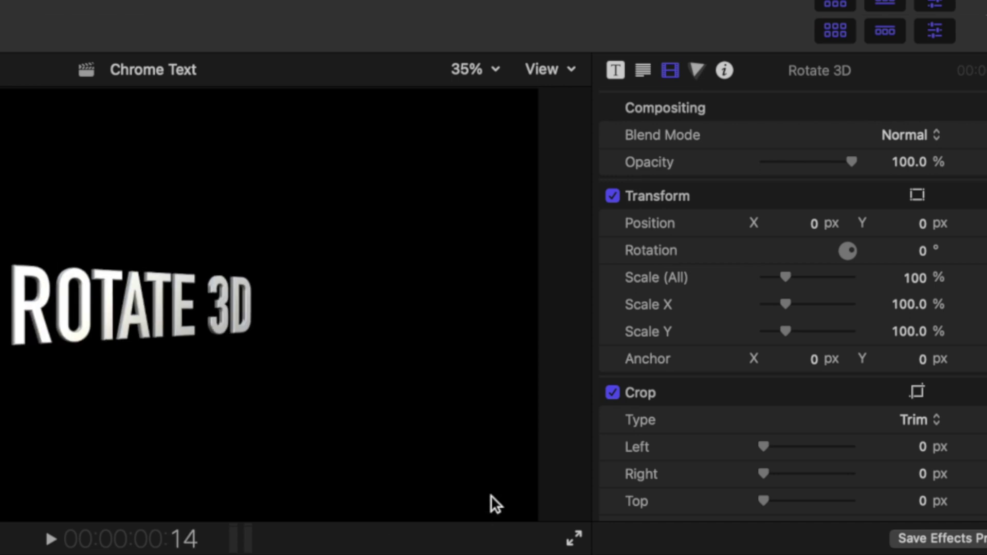
Step: Set the title's font to Ye Olde Oak in the Text Inspector
{"action": "left_click", "coordinate": [642, 72]}
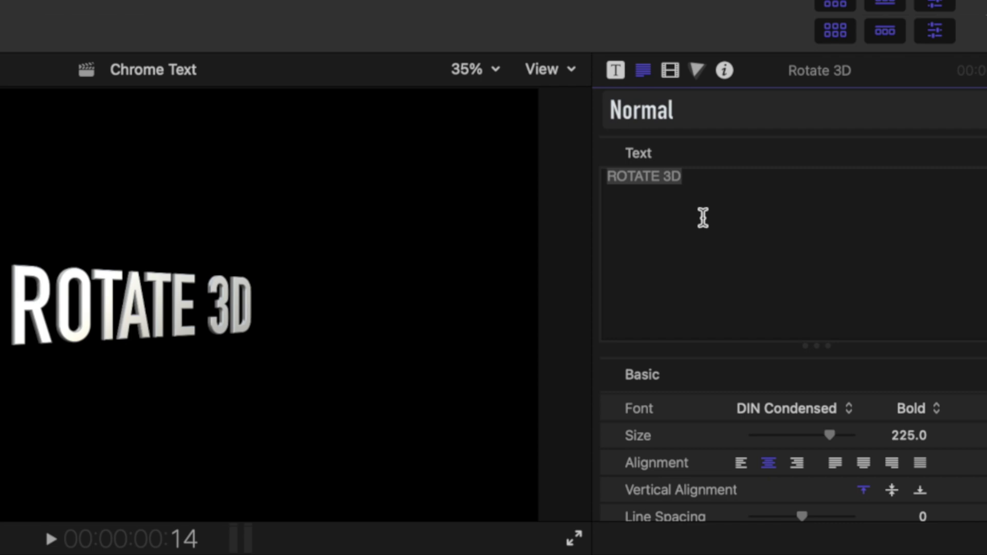
{"action": "left_click", "coordinate": [777, 406]}
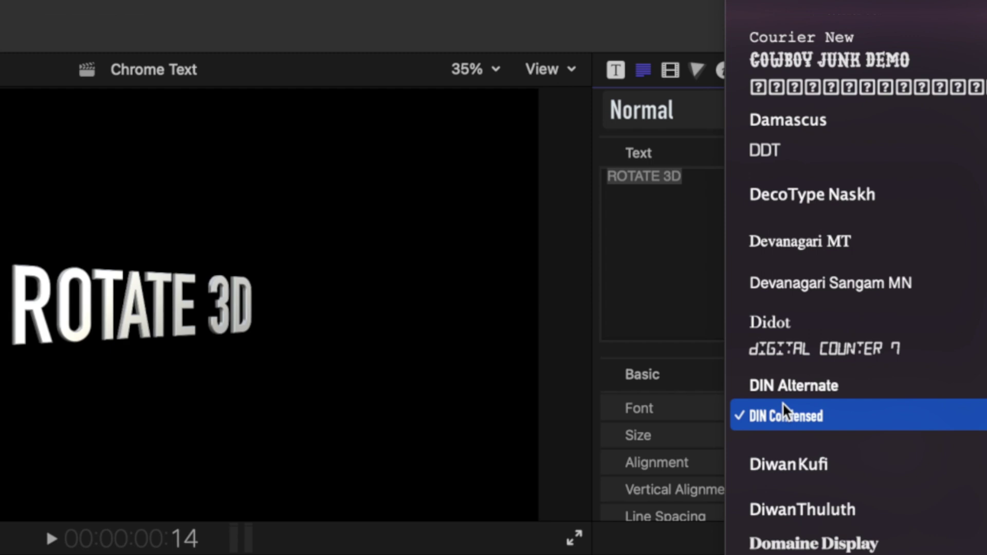
{"action": "scroll", "coordinate": [782, 402], "scroll_direction": "down", "scroll_amount": 15}
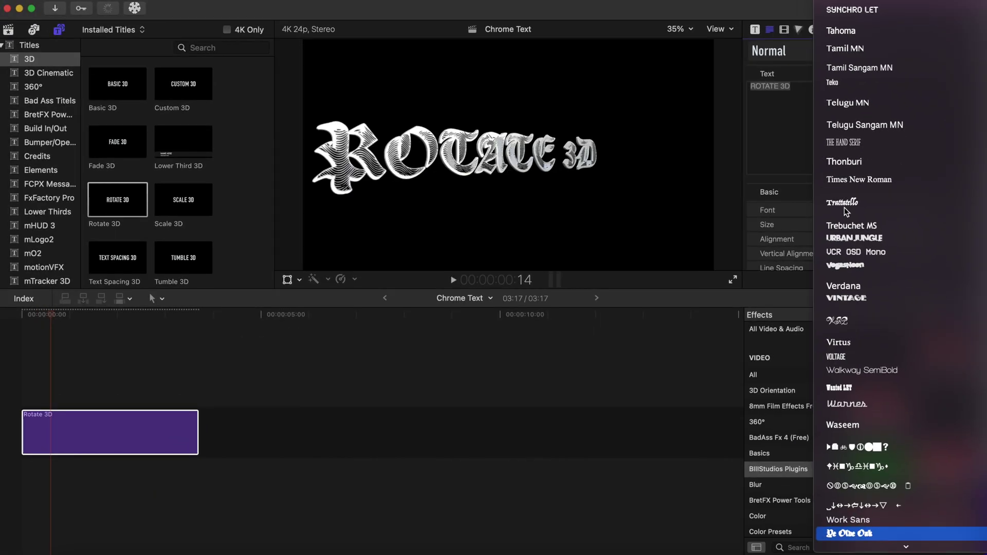
{"action": "scroll", "coordinate": [868, 463], "scroll_direction": "down", "scroll_amount": 2}
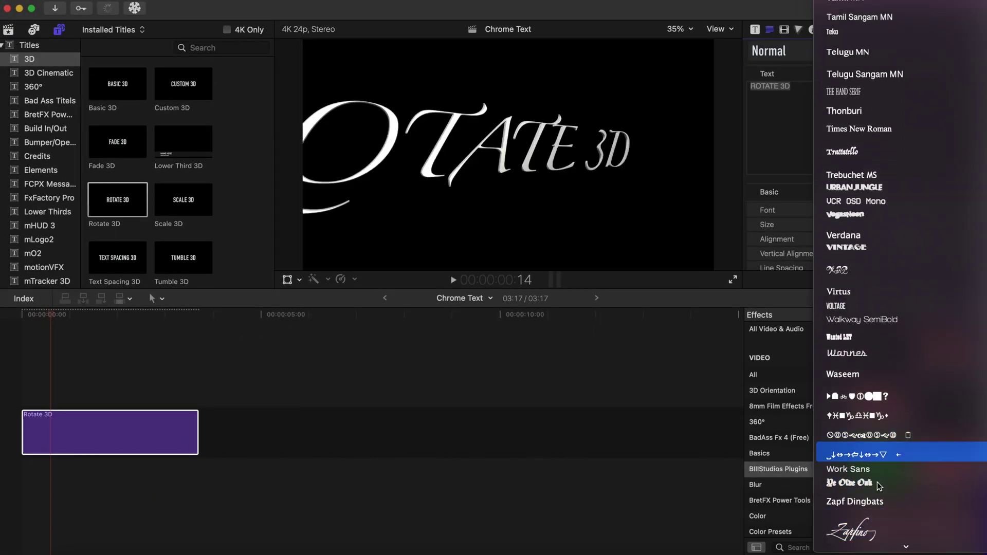
{"action": "left_click", "coordinate": [872, 482]}
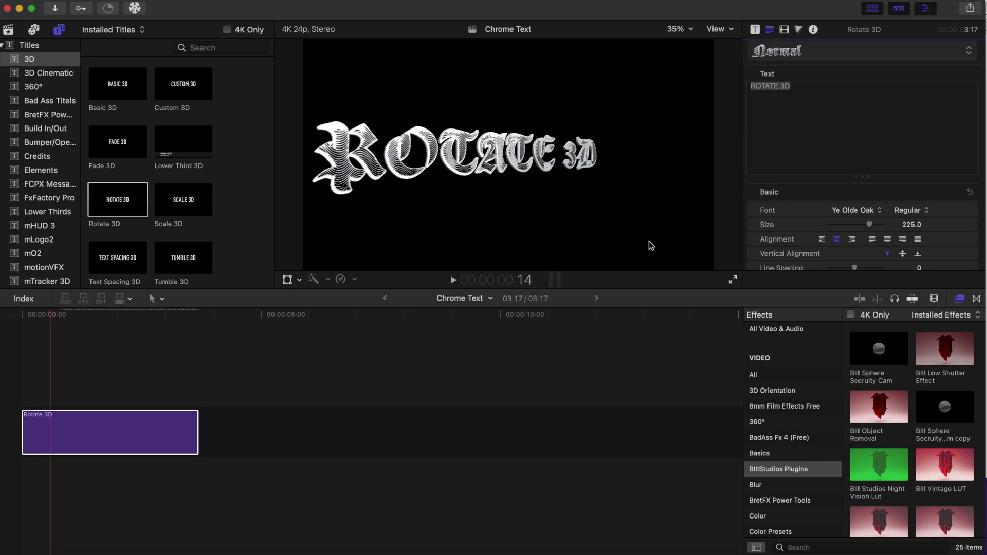
Step: Set 3D Text Depth to 30 and Rotation Y to 25°
{"action": "left_click", "coordinate": [913, 214]}
{"action": "left_click", "coordinate": [866, 192]}
{"action": "scroll", "coordinate": [814, 209], "scroll_direction": "down", "scroll_amount": 3}
{"action": "scroll", "coordinate": [809, 218], "scroll_direction": "down", "scroll_amount": 5}
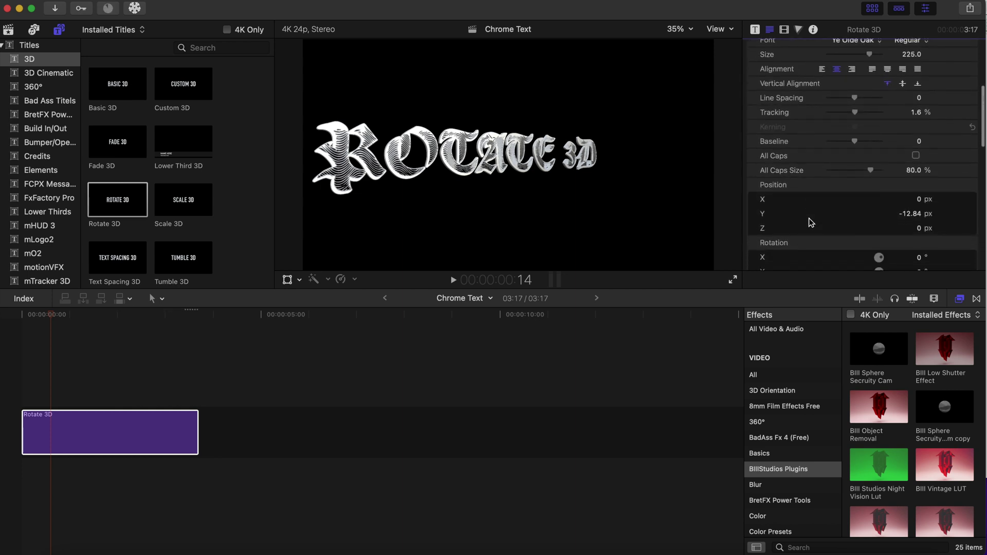
{"action": "scroll", "coordinate": [809, 218], "scroll_direction": "down", "scroll_amount": 6}
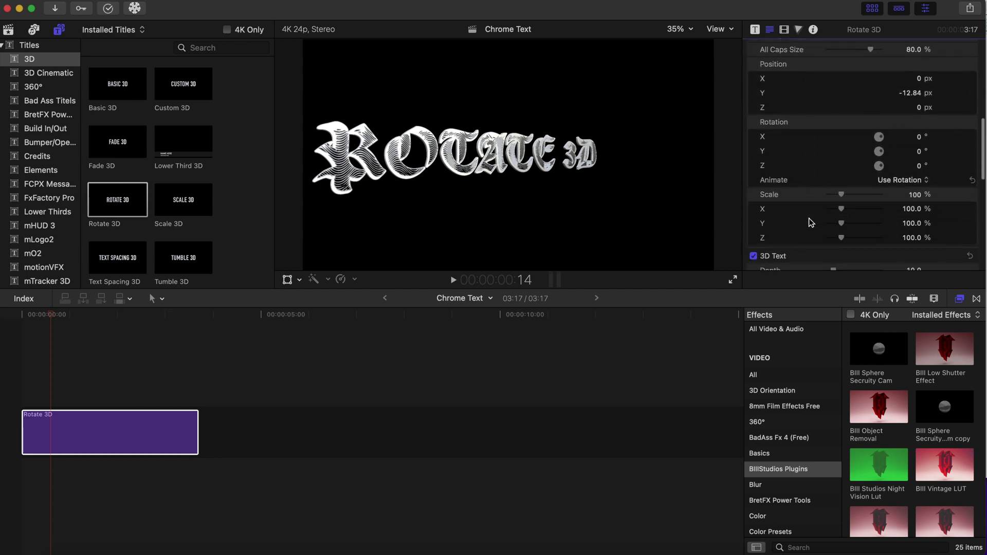
{"action": "scroll", "coordinate": [809, 218], "scroll_direction": "down", "scroll_amount": 1}
{"action": "left_click_drag", "start_coordinate": [834, 212], "coordinate": [845, 212]}
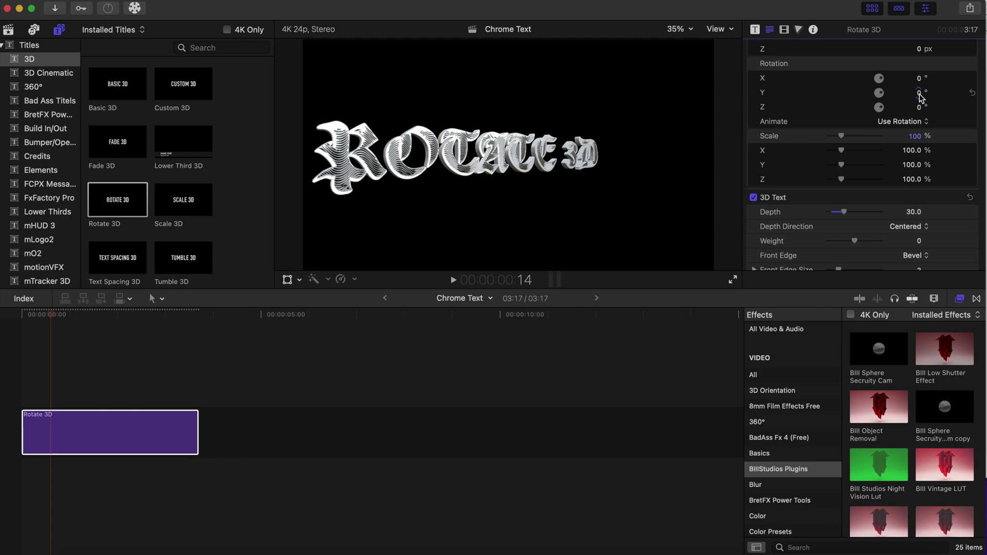
{"action": "left_click_drag", "start_coordinate": [920, 95], "coordinate": [920, 98]}
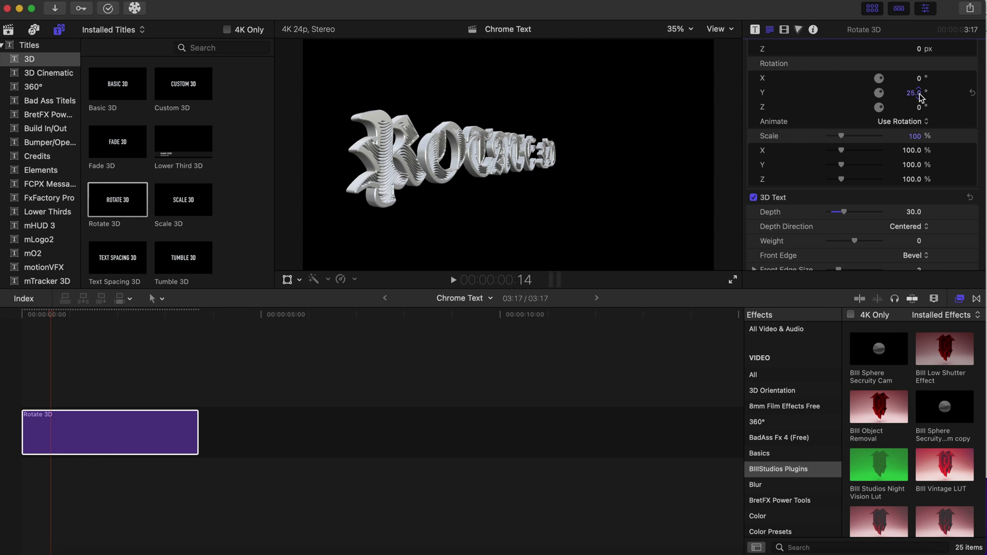
{"action": "scroll", "coordinate": [920, 232], "scroll_direction": "down", "scroll_amount": 2}
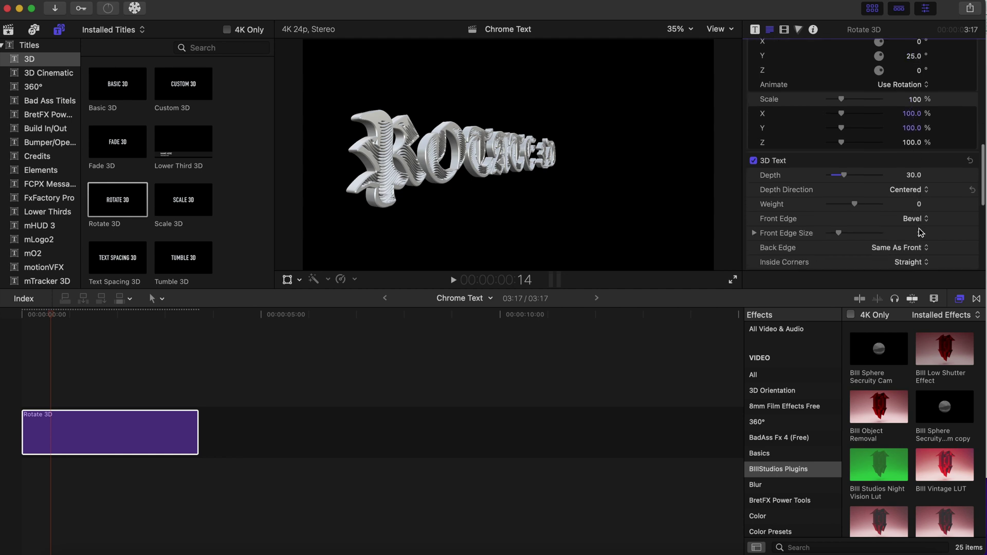
{"action": "scroll", "coordinate": [920, 232], "scroll_direction": "down", "scroll_amount": 1}
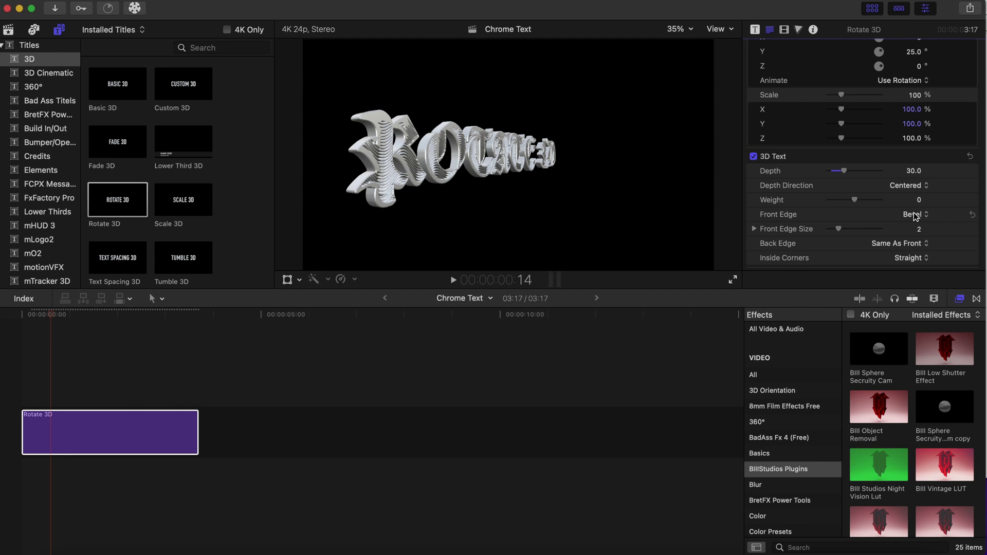
Step: Change the 3D text's Front Edge from Bevel to Concave
{"action": "left_click", "coordinate": [916, 216]}
{"action": "left_click", "coordinate": [915, 225]}
{"action": "left_click", "coordinate": [917, 224]}
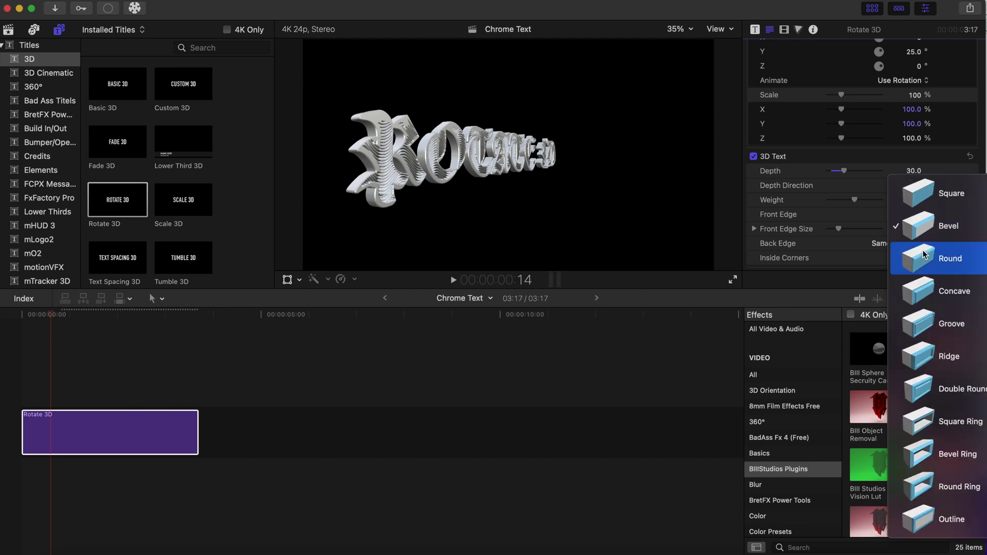
{"action": "left_click", "coordinate": [931, 291]}
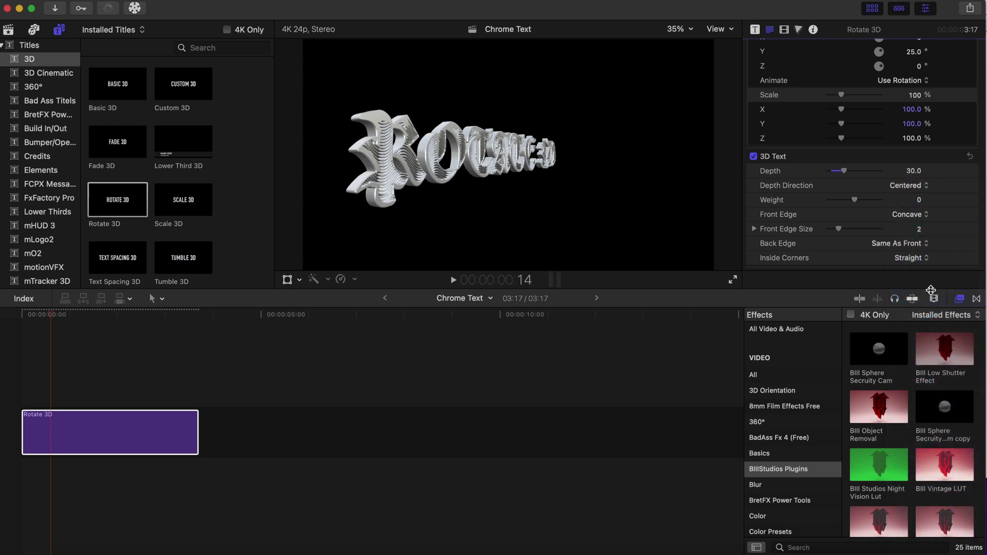
{"action": "scroll", "coordinate": [750, 218], "scroll_direction": "down", "scroll_amount": 5}
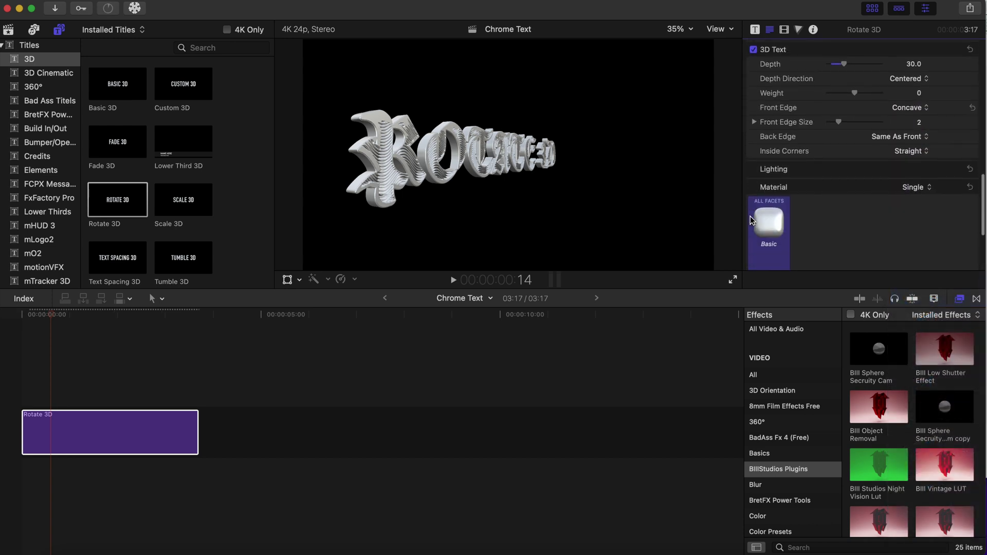
{"action": "scroll", "coordinate": [751, 217], "scroll_direction": "down", "scroll_amount": 3}
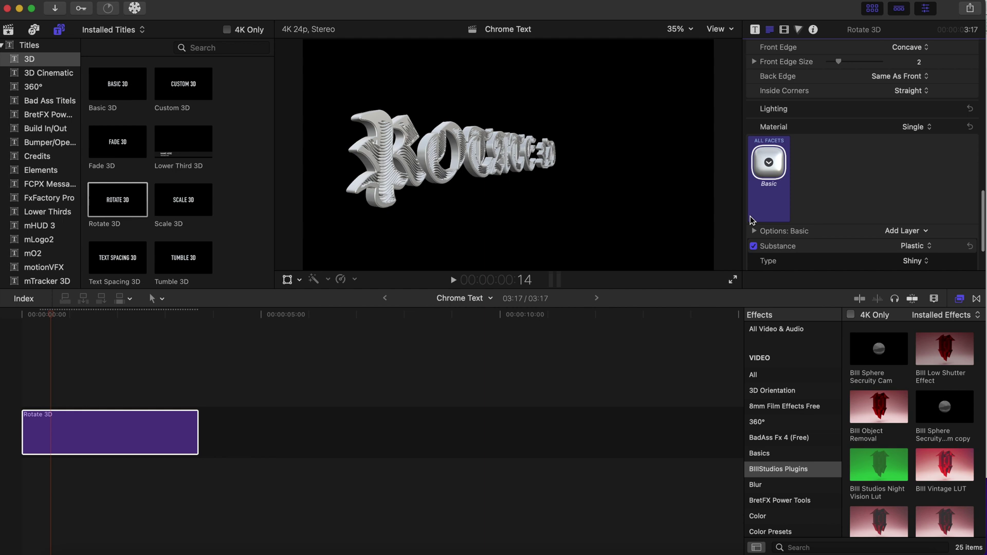
{"action": "scroll", "coordinate": [750, 216], "scroll_direction": "down", "scroll_amount": 1}
Step: Apply the Paint > Car Paint material to the lettering from the Material Library
{"action": "left_click", "coordinate": [769, 154]}
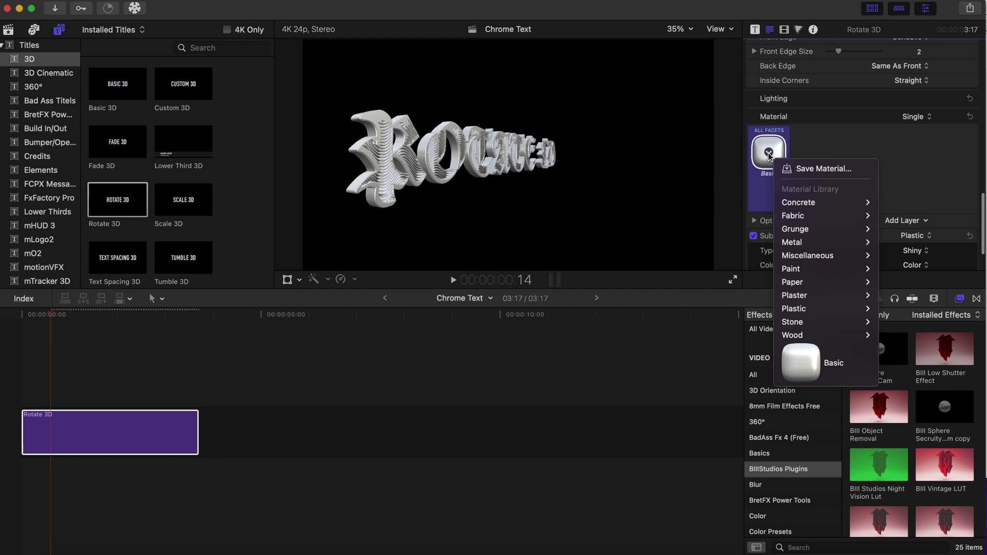
{"action": "left_click", "coordinate": [766, 155]}
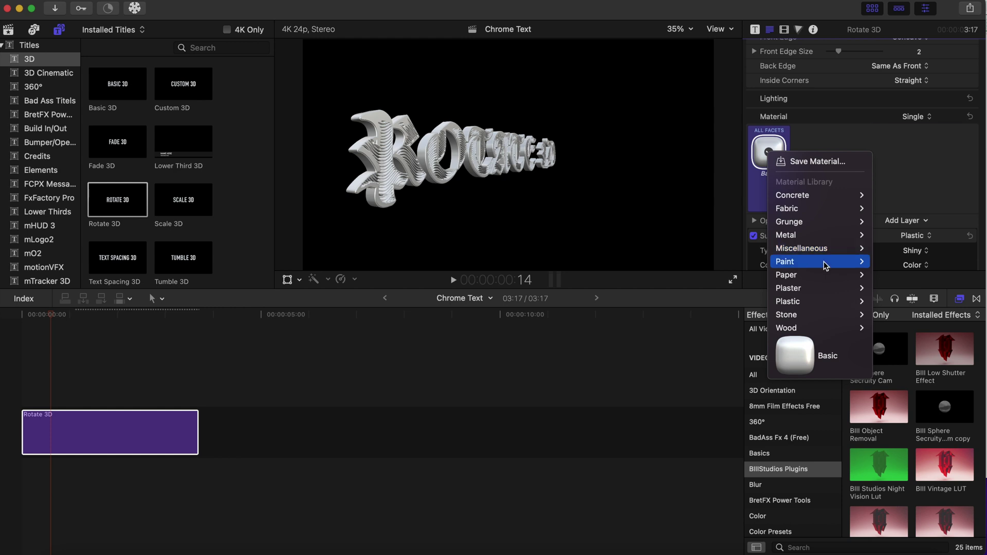
{"action": "mouse_move", "coordinate": [849, 264]}
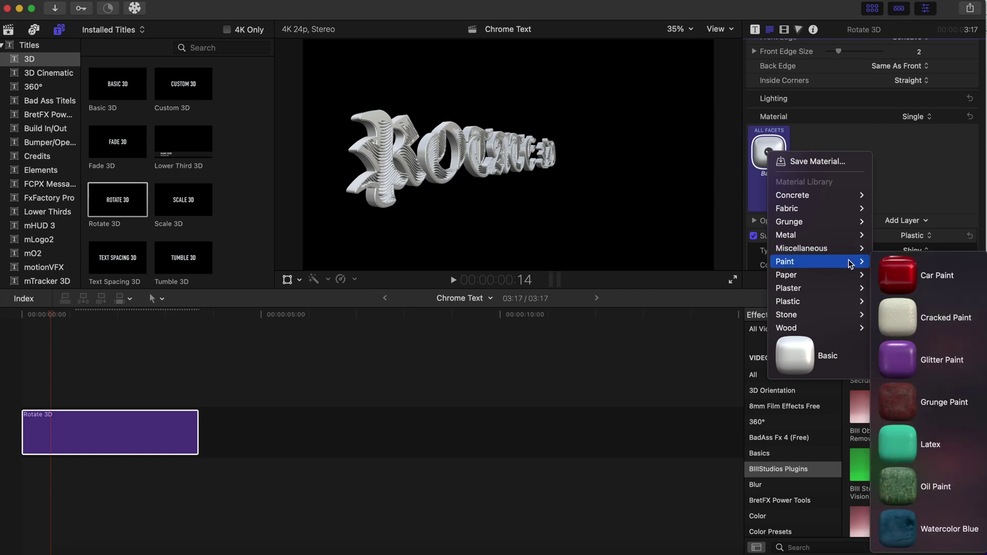
{"action": "left_click", "coordinate": [896, 275]}
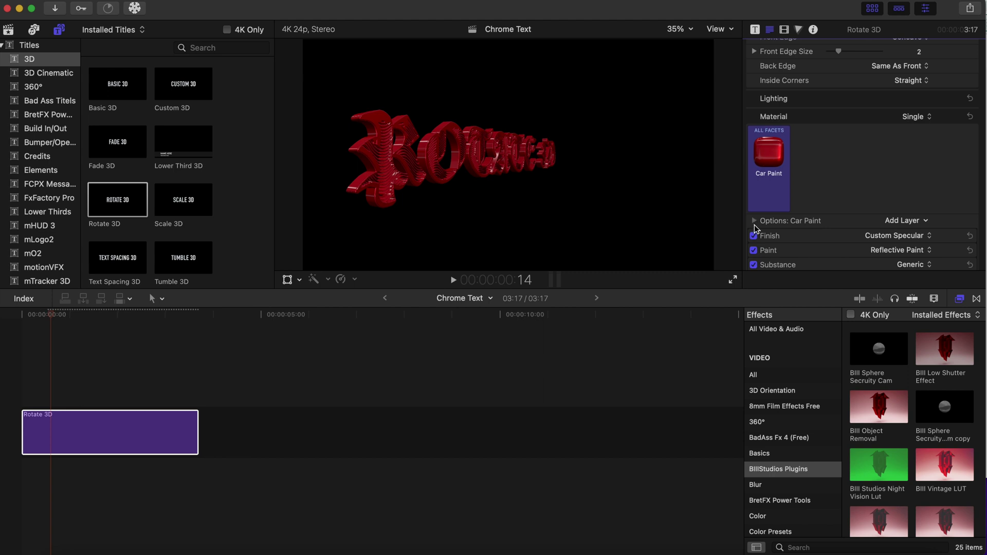
{"action": "left_click", "coordinate": [754, 221]}
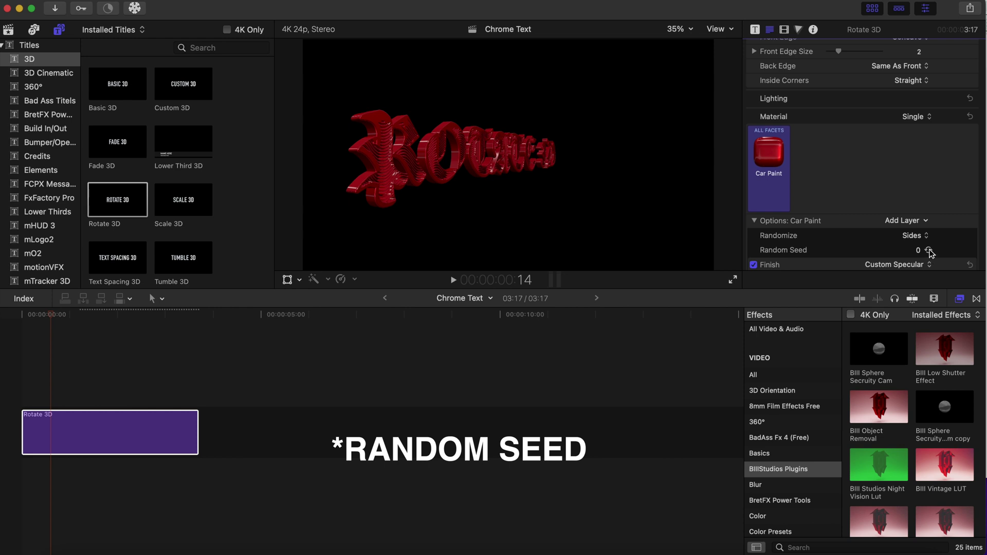
{"action": "left_click", "coordinate": [929, 250]}
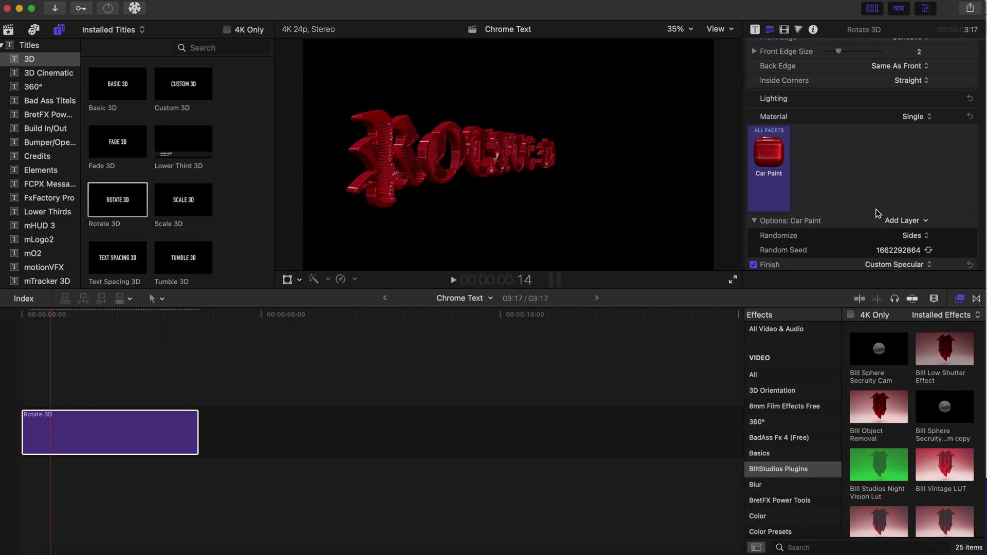
{"action": "scroll", "coordinate": [876, 213], "scroll_direction": "down", "scroll_amount": 3}
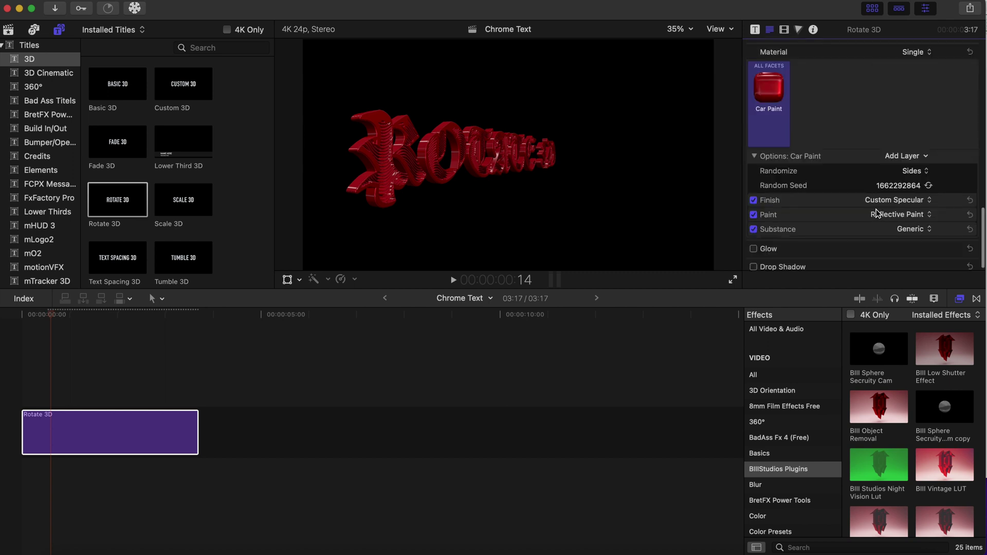
{"action": "scroll", "coordinate": [877, 213], "scroll_direction": "down", "scroll_amount": 1}
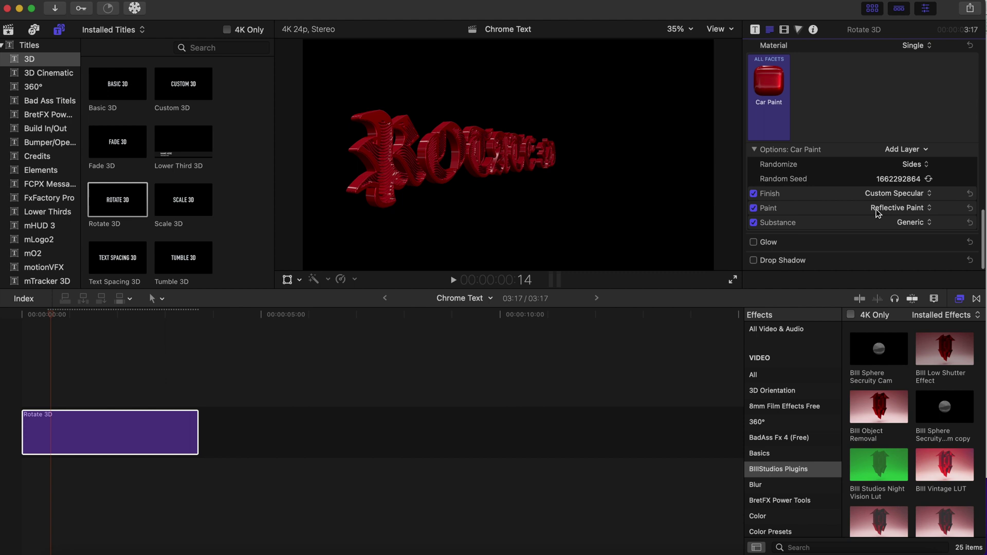
{"action": "scroll", "coordinate": [915, 210], "scroll_direction": "up", "scroll_amount": 1}
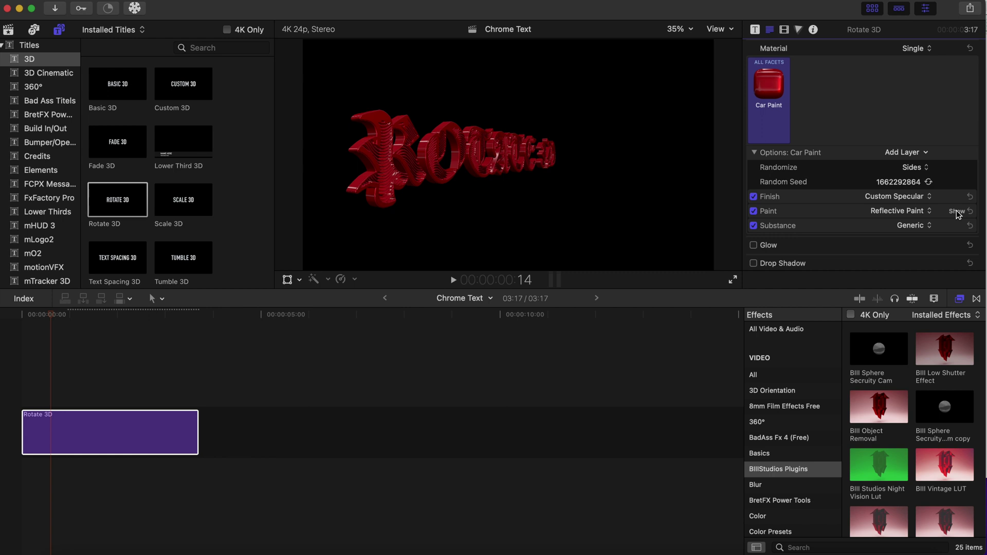
Step: Change the Car Paint's Paint Color from bright red to a darker maroon
{"action": "left_click", "coordinate": [956, 212]}
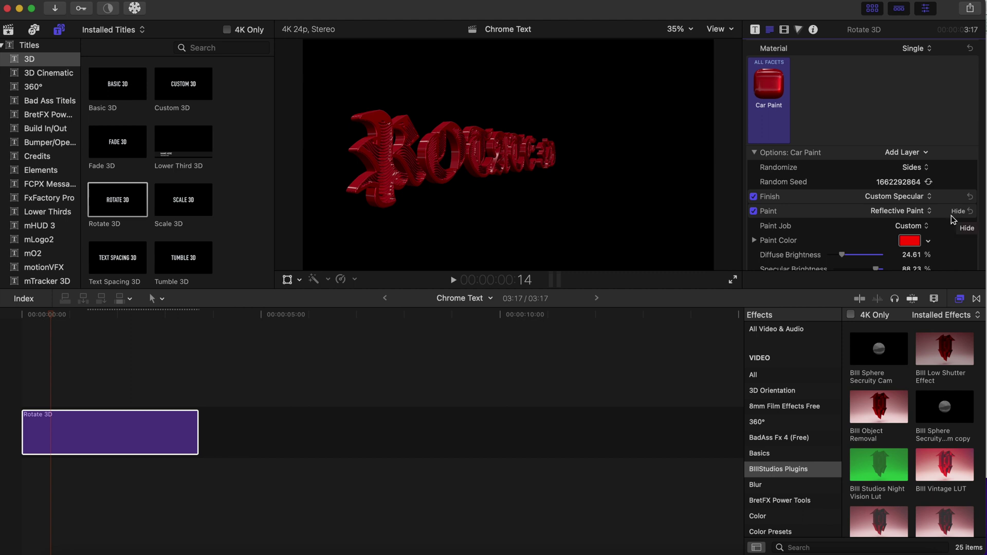
{"action": "scroll", "coordinate": [949, 225], "scroll_direction": "down", "scroll_amount": 1}
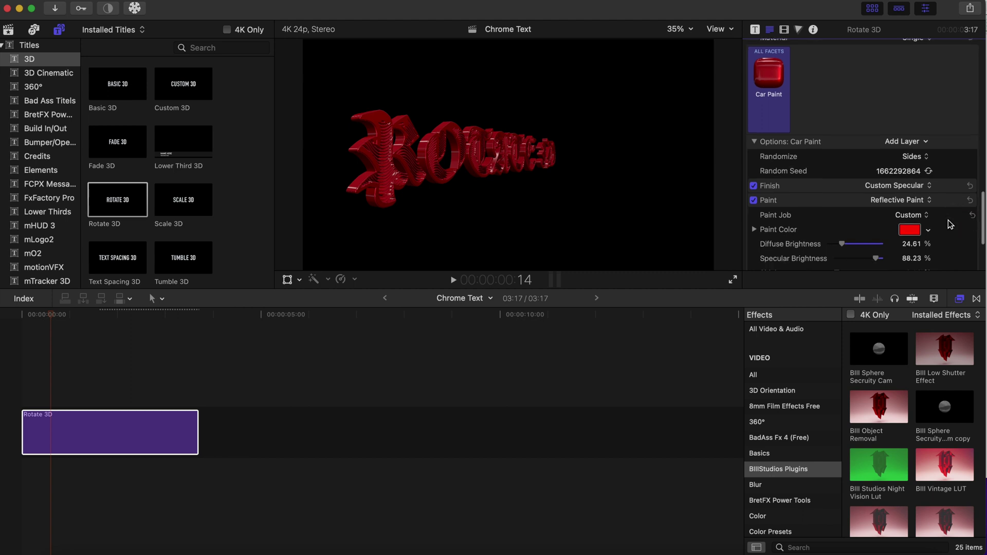
{"action": "scroll", "coordinate": [949, 224], "scroll_direction": "down", "scroll_amount": 3}
{"action": "left_click", "coordinate": [928, 194]}
{"action": "left_click", "coordinate": [959, 328]}
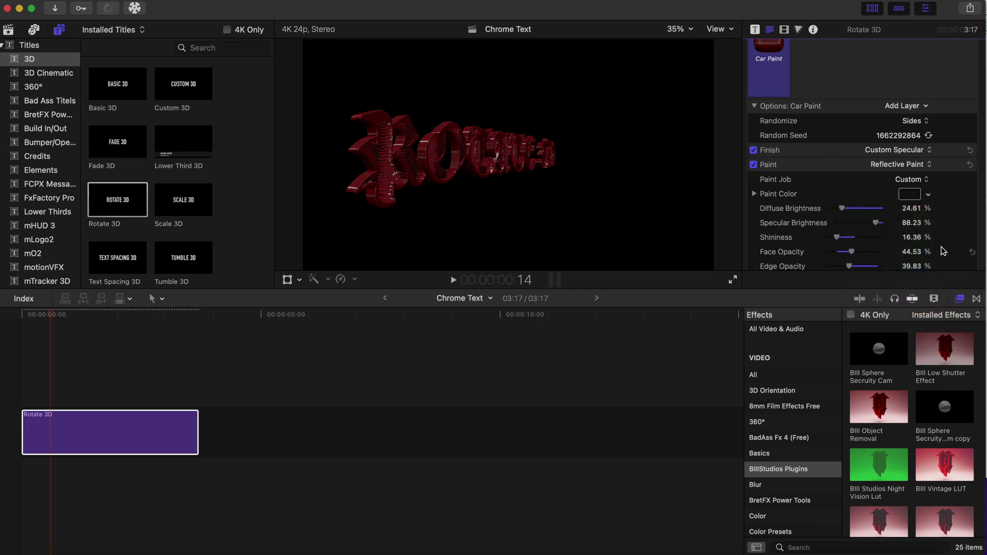
{"action": "scroll", "coordinate": [781, 190], "scroll_direction": "down", "scroll_amount": 3}
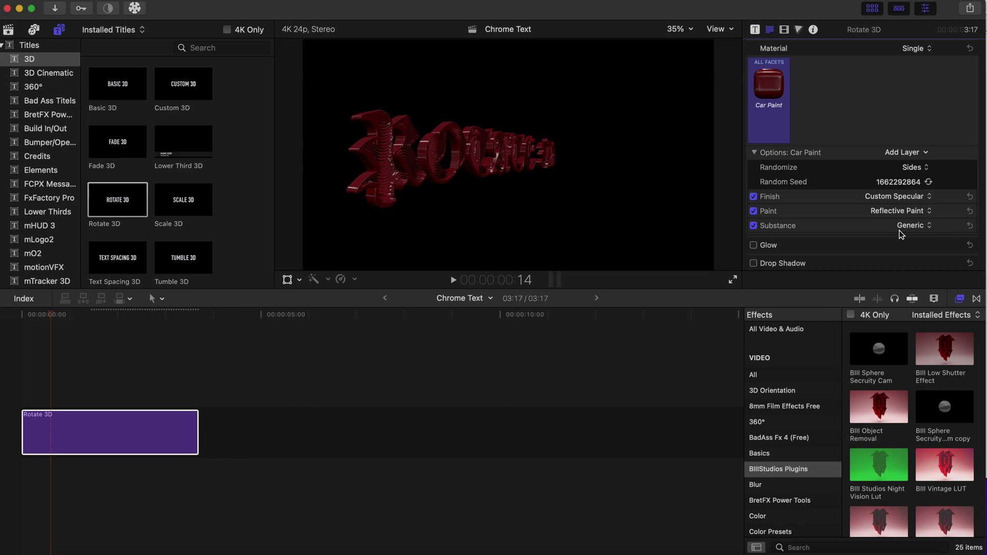
Step: Set the Car Paint Substance colour to white and enable Glow
{"action": "left_click", "coordinate": [956, 227]}
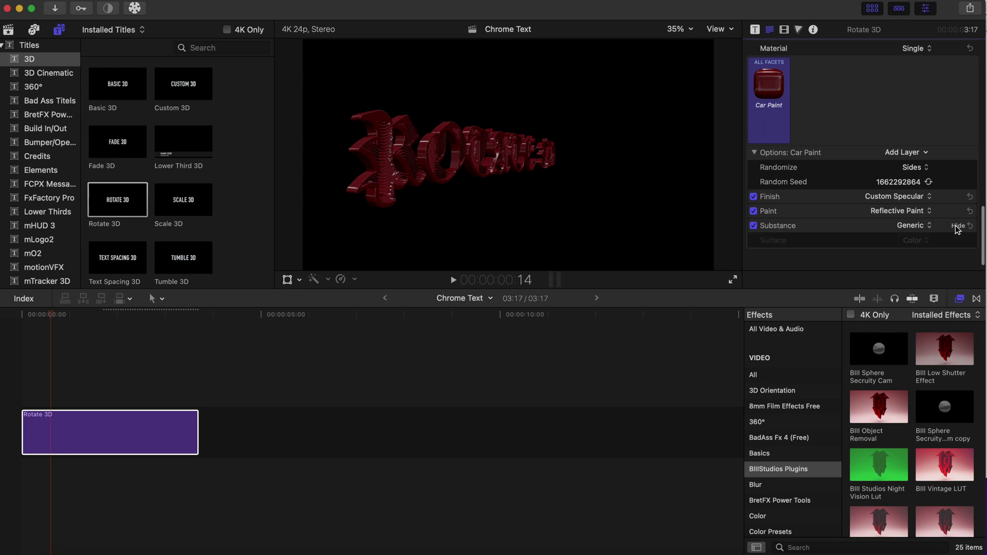
{"action": "scroll", "coordinate": [957, 229], "scroll_direction": "down", "scroll_amount": 3}
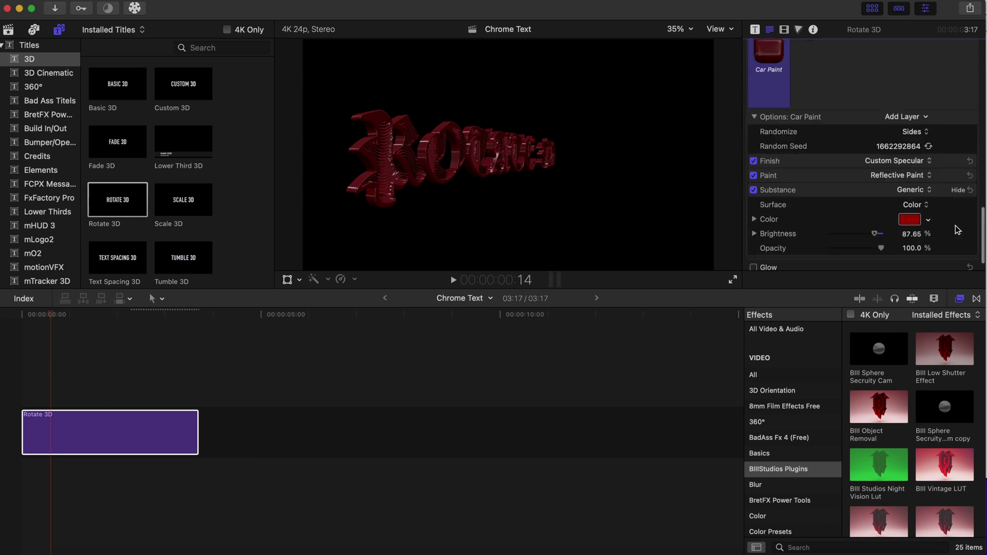
{"action": "left_click", "coordinate": [929, 199]}
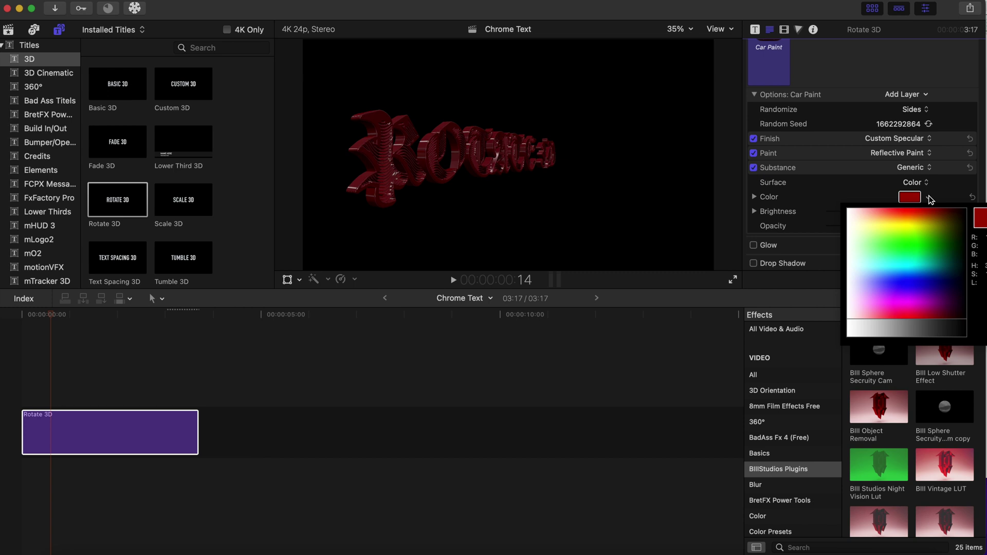
{"action": "left_click", "coordinate": [856, 227]}
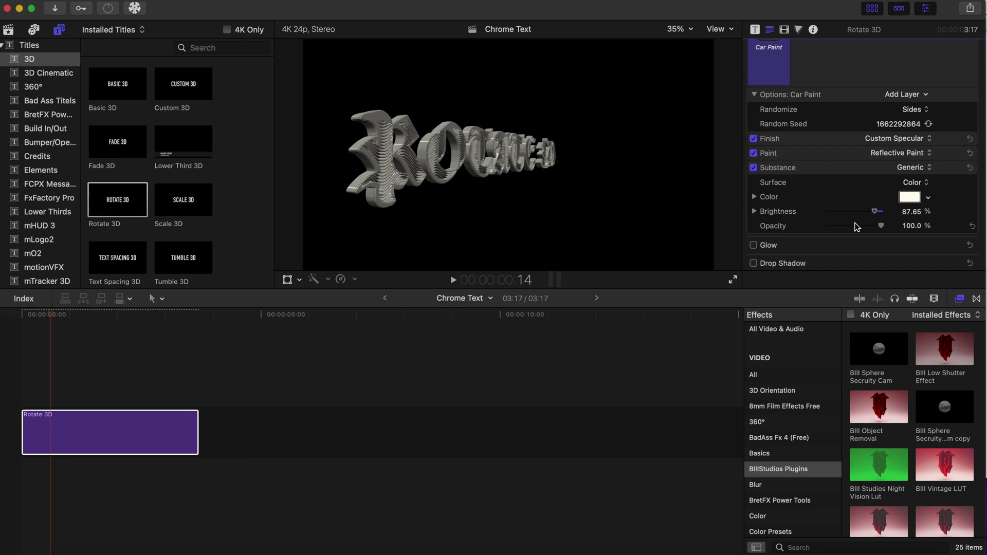
{"action": "scroll", "coordinate": [856, 227], "scroll_direction": "down", "scroll_amount": 1}
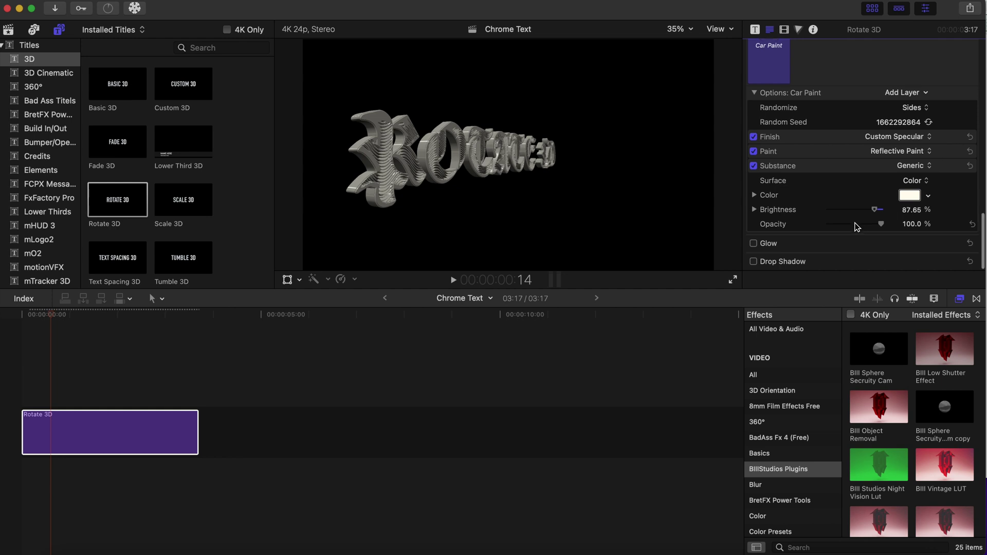
{"action": "left_click", "coordinate": [754, 246]}
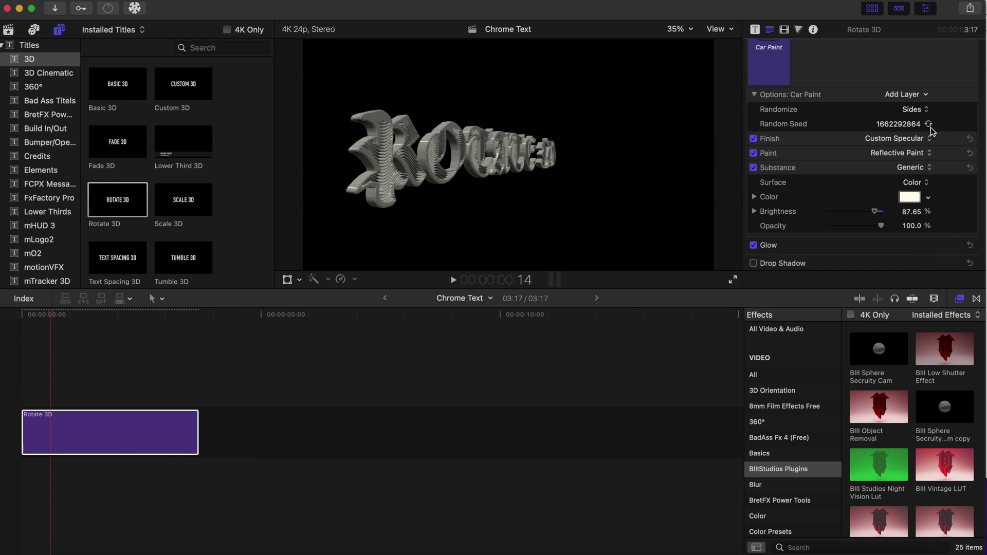
Step: Reset the title's Rotation Y to 0° so the text faces straight on
{"action": "scroll", "coordinate": [931, 128], "scroll_direction": "up", "scroll_amount": 8}
{"action": "scroll", "coordinate": [930, 127], "scroll_direction": "up", "scroll_amount": 6}
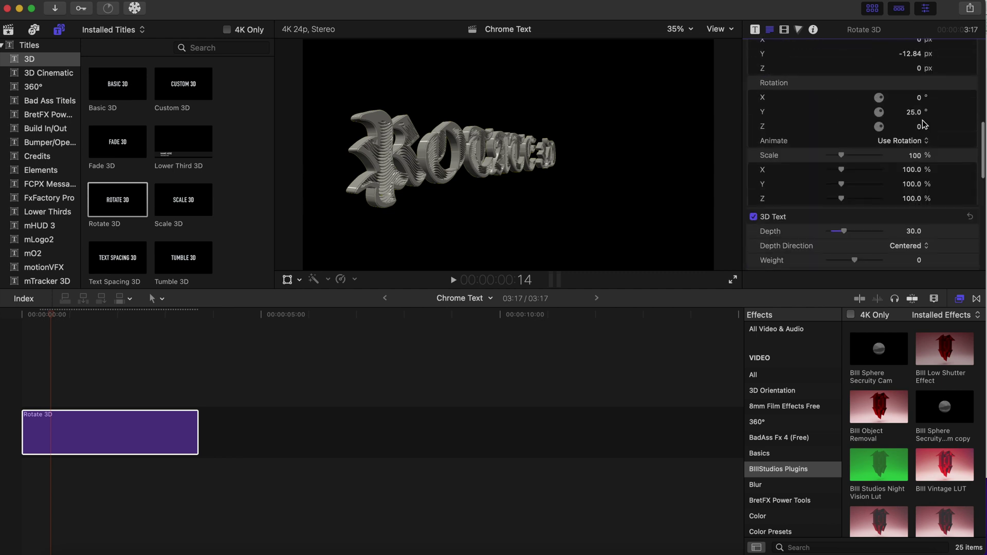
{"action": "scroll", "coordinate": [921, 124], "scroll_direction": "up", "scroll_amount": 2}
{"action": "double_click", "coordinate": [915, 157]}
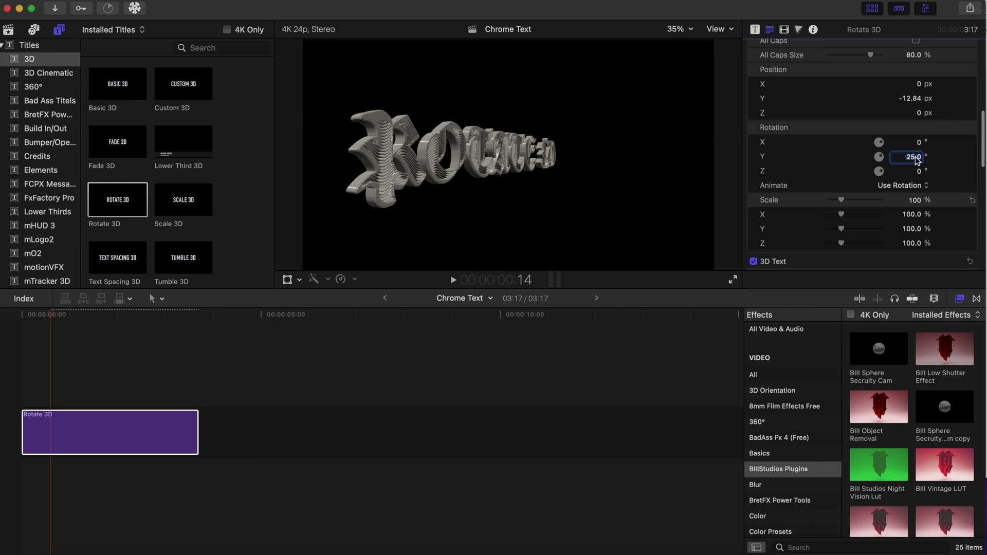
{"action": "type", "text": "0"}
{"action": "key", "text": "Return"}
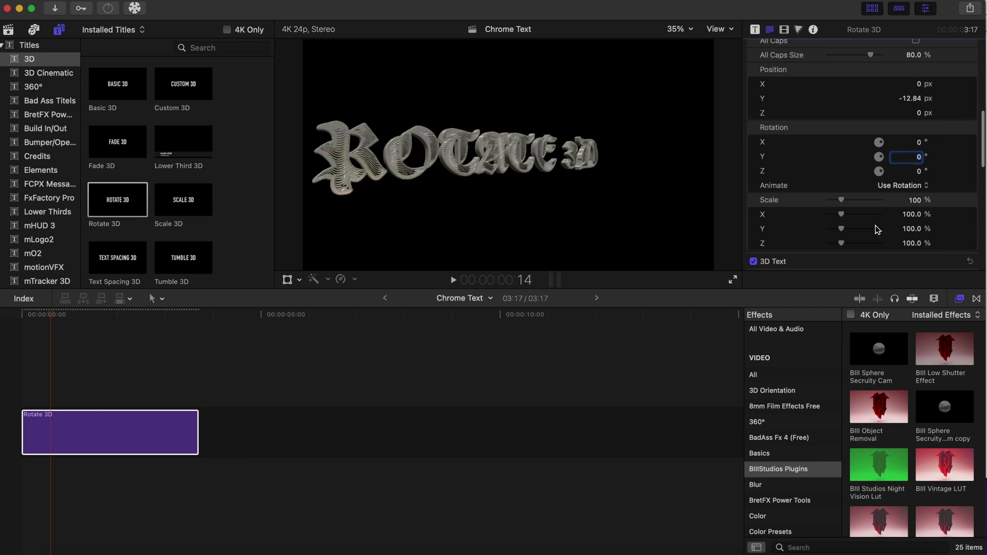
{"action": "scroll", "coordinate": [858, 206], "scroll_direction": "down", "scroll_amount": 3}
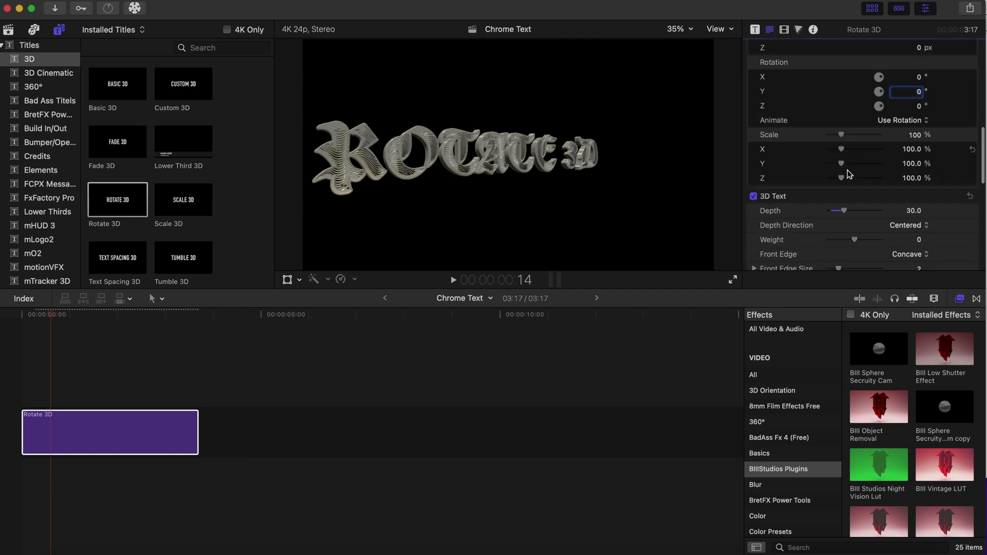
{"action": "scroll", "coordinate": [847, 171], "scroll_direction": "down", "scroll_amount": 8}
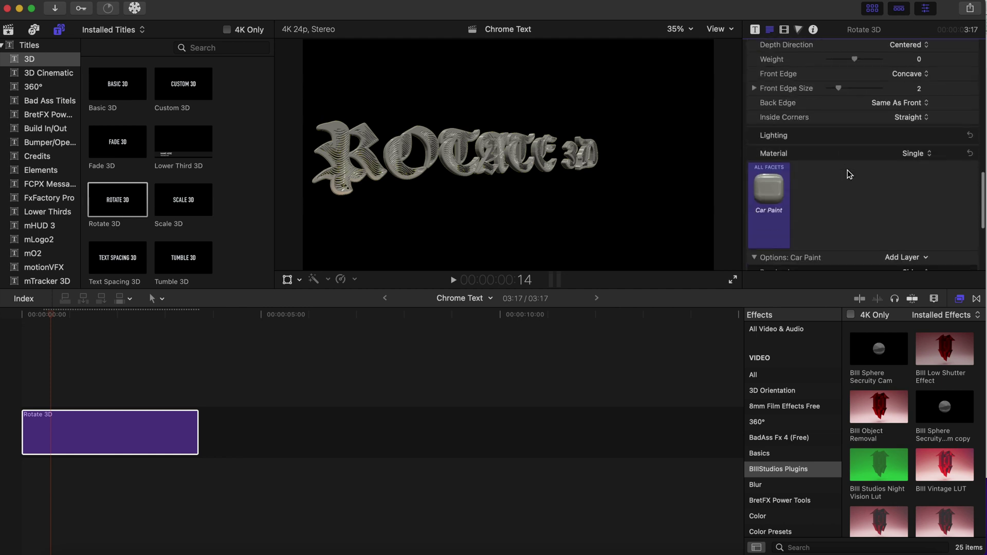
{"action": "scroll", "coordinate": [847, 170], "scroll_direction": "down", "scroll_amount": 5}
{"action": "scroll", "coordinate": [847, 174], "scroll_direction": "down", "scroll_amount": 1}
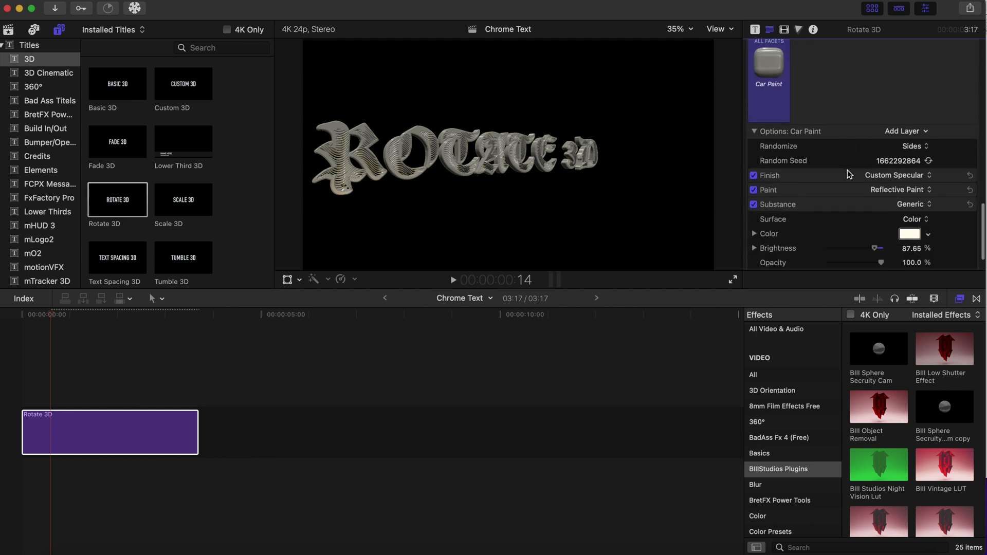
{"action": "scroll", "coordinate": [847, 174], "scroll_direction": "up", "scroll_amount": 6}
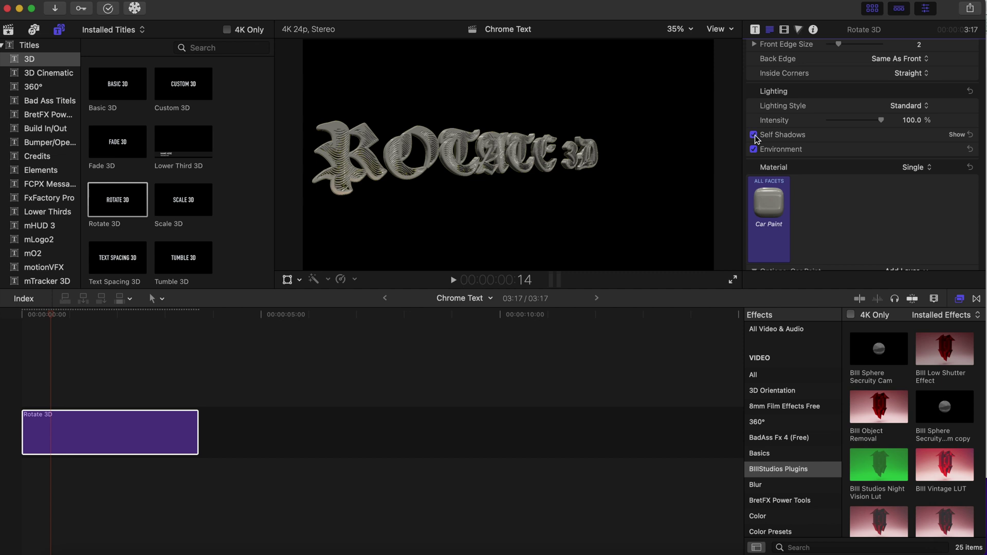
Step: Switch the environment lighting Type from Field to Parking Lot
{"action": "left_click", "coordinate": [957, 149]}
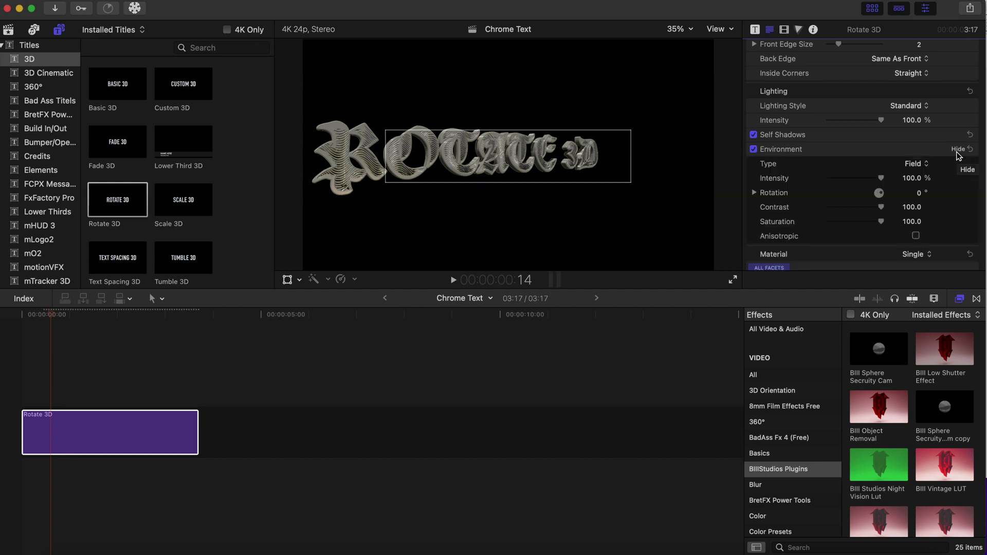
{"action": "left_click", "coordinate": [918, 165]}
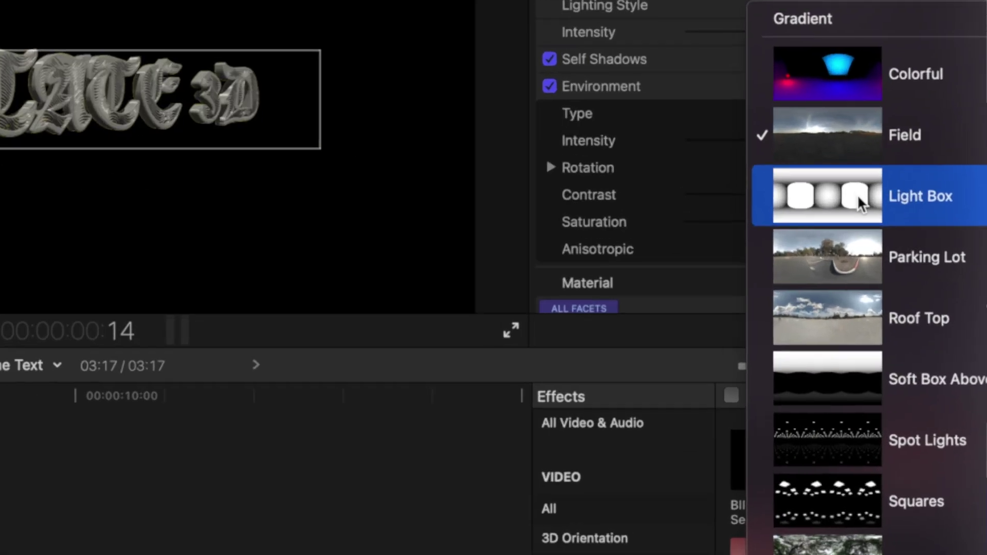
{"action": "left_click", "coordinate": [861, 258]}
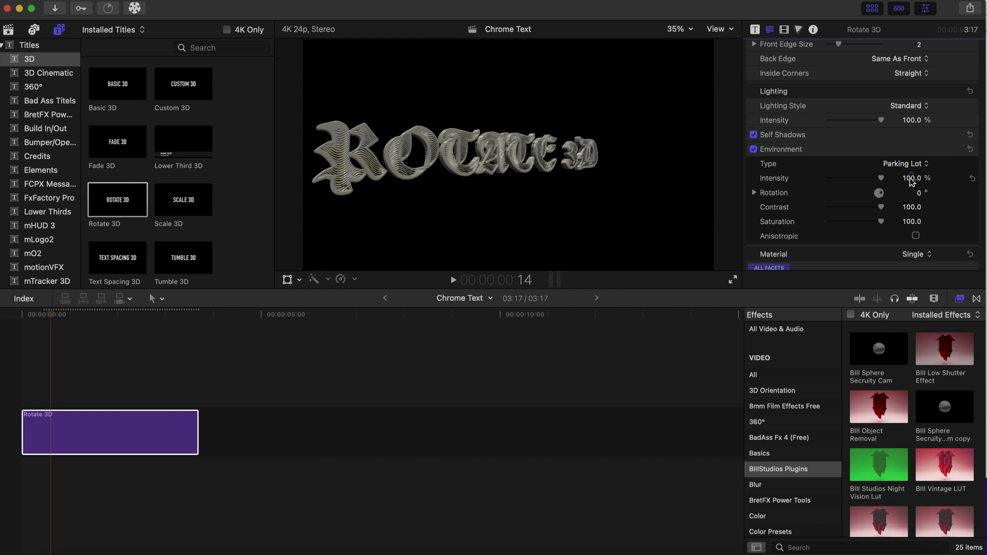
Step: Set the Parking Lot environment intensity on the ROTATE 3D title to 156%
{"action": "left_click", "coordinate": [910, 178]}
{"action": "type", "text": "156"}
{"action": "key", "text": "Return"}
Step: Play the title from the start, then extend the Rotate 3D clip from 03:17 to 06:09
{"action": "left_click", "coordinate": [43, 314]}
{"action": "left_click_drag", "start_coordinate": [40, 317], "coordinate": [2, 319]}
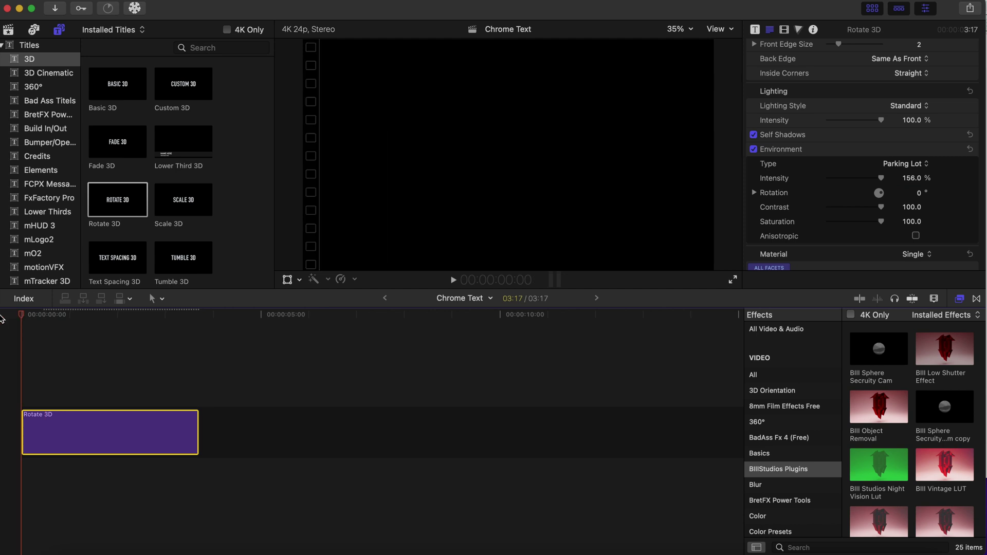
{"action": "key", "text": "space"}
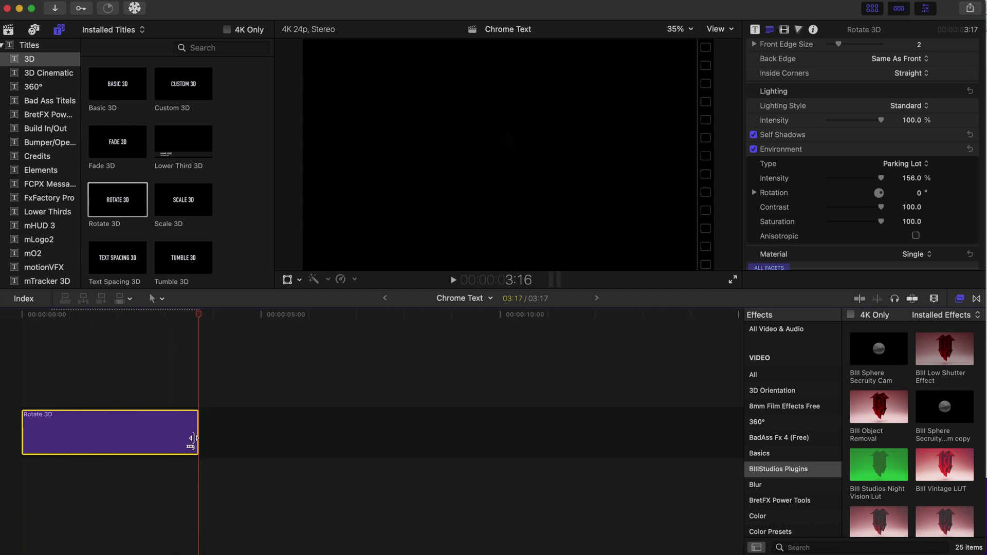
{"action": "left_click_drag", "start_coordinate": [192, 438], "coordinate": [325, 432]}
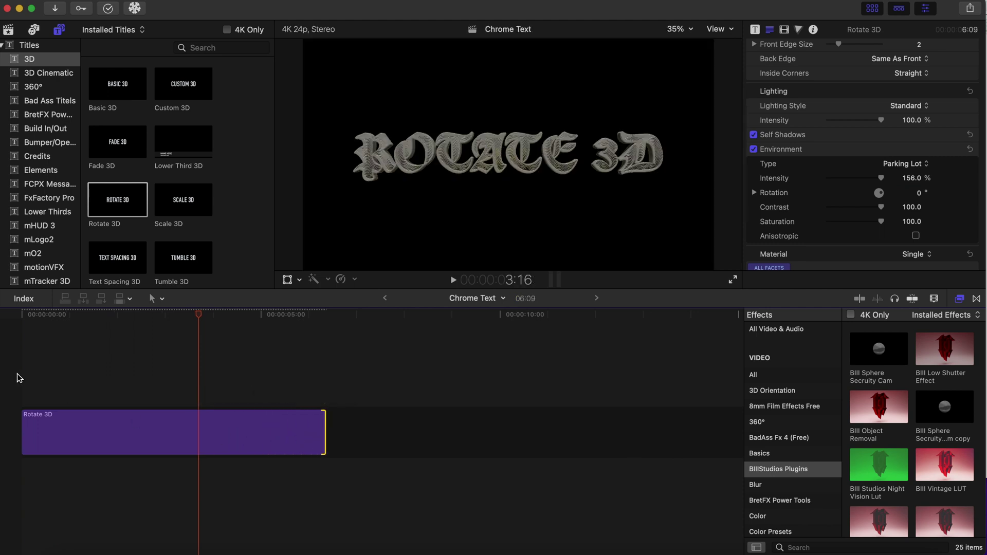
{"action": "left_click", "coordinate": [19, 378]}
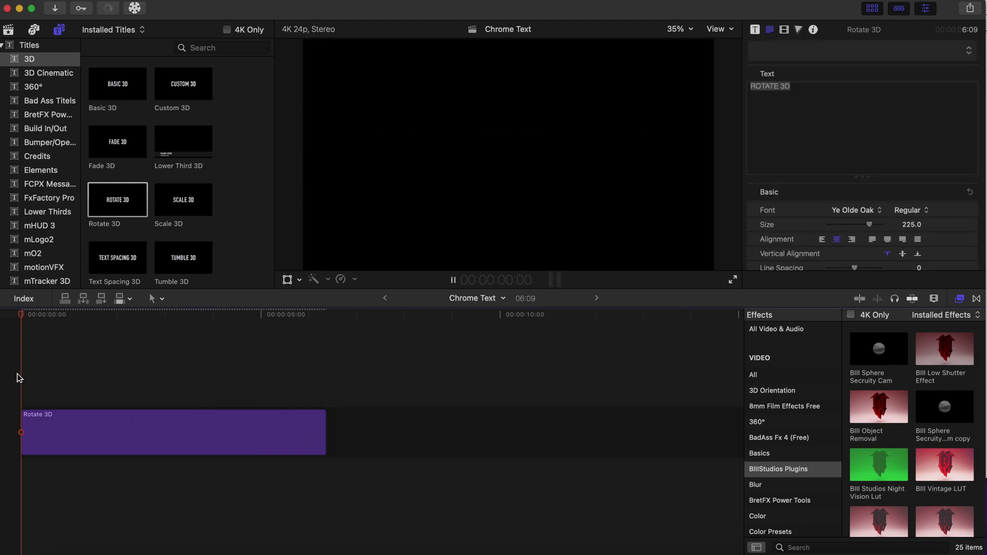
{"action": "key", "text": "space"}
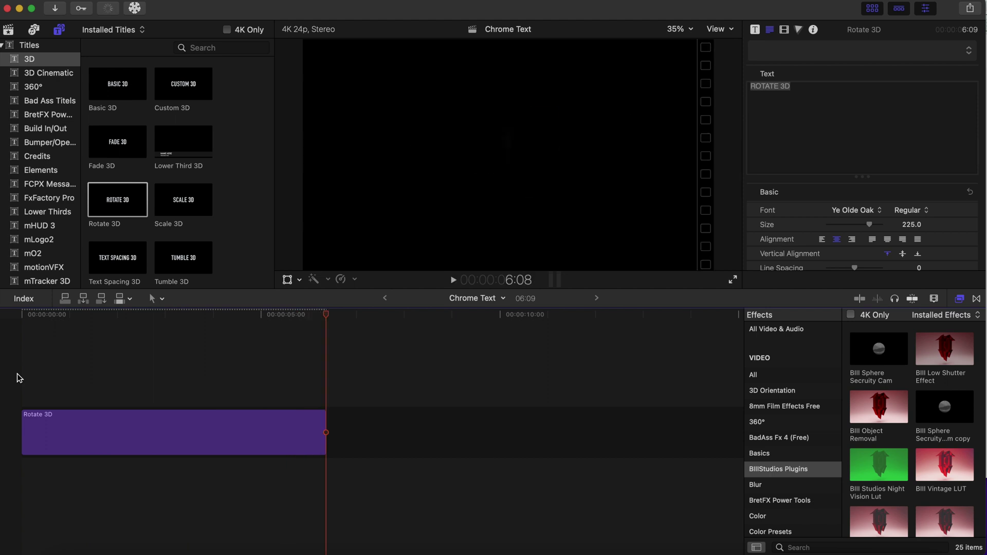
{"action": "left_click", "coordinate": [17, 379]}
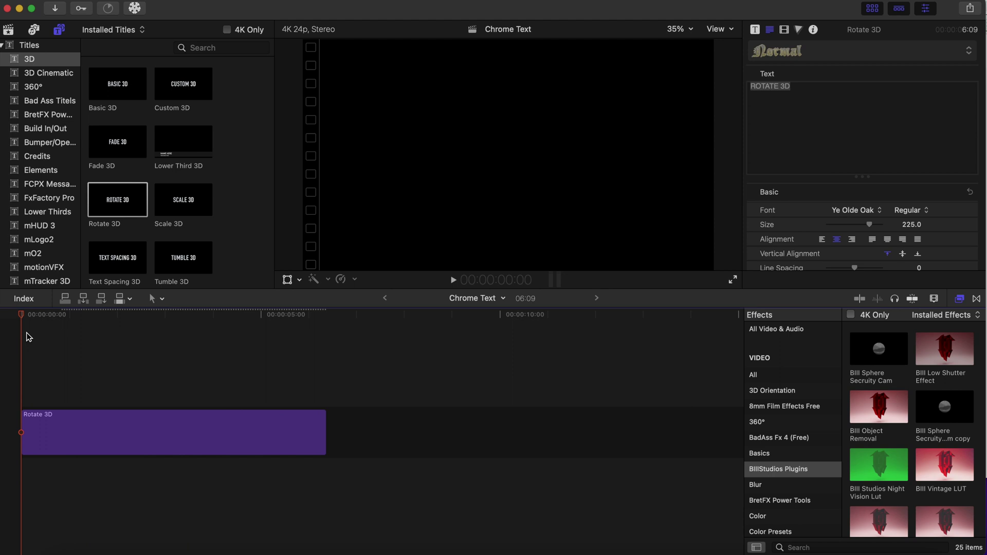
{"action": "key", "text": "space"}
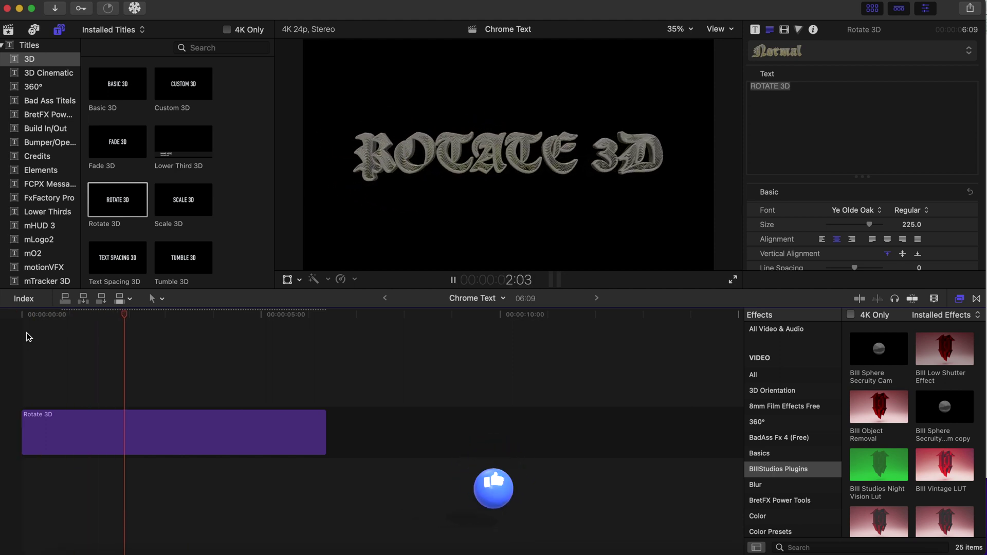
{"action": "key", "text": "space"}
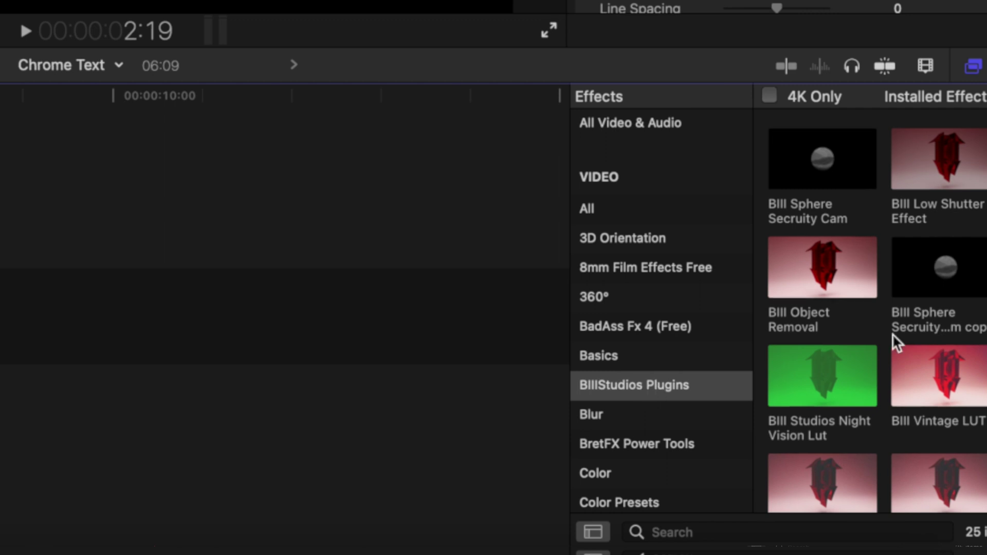
Step: Find Glint Light Effect in the BillStudios Plugins effects and drop it onto the Rotate 3D clip
{"action": "scroll", "coordinate": [892, 334], "scroll_direction": "down", "scroll_amount": 6}
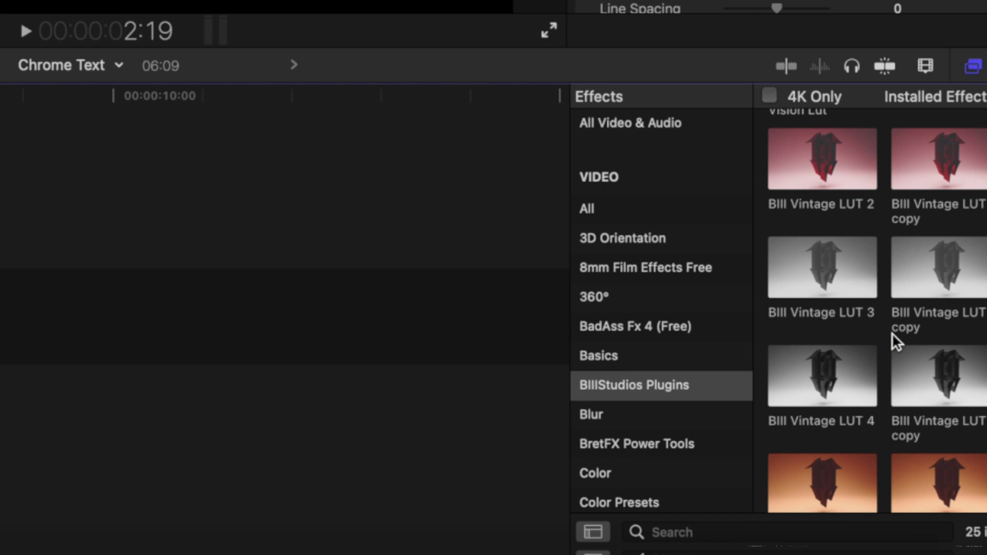
{"action": "scroll", "coordinate": [892, 333], "scroll_direction": "down", "scroll_amount": 3}
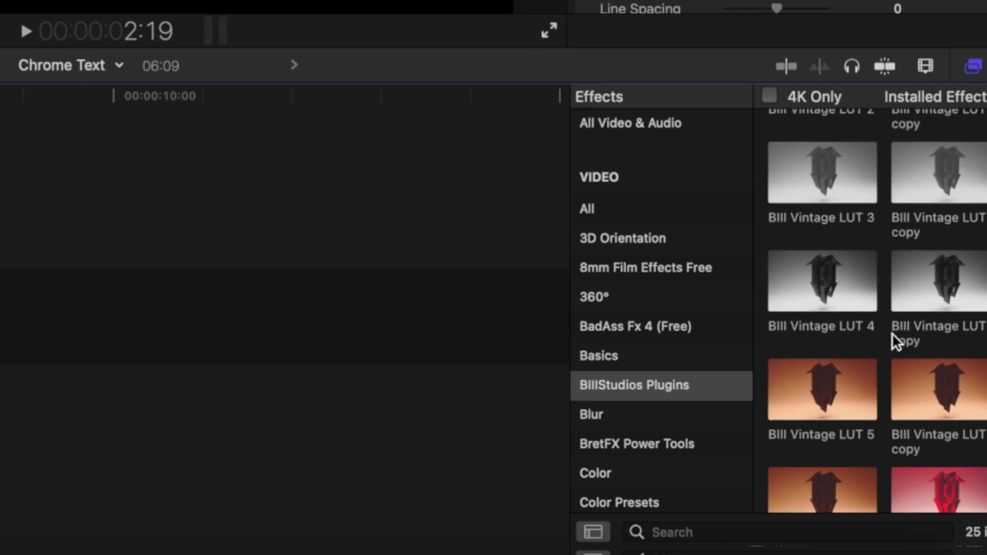
{"action": "scroll", "coordinate": [892, 333], "scroll_direction": "down", "scroll_amount": 8}
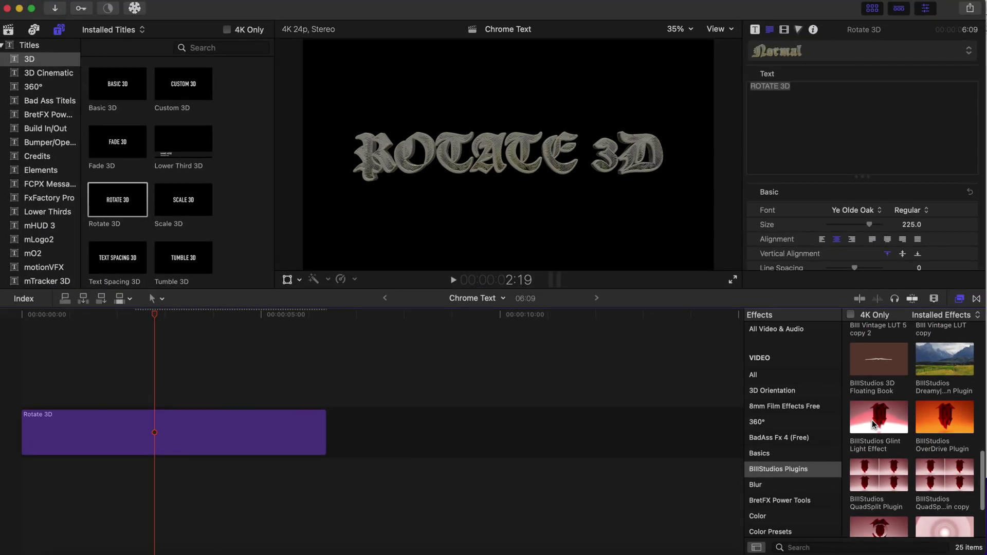
{"action": "mouse_move", "coordinate": [869, 418]}
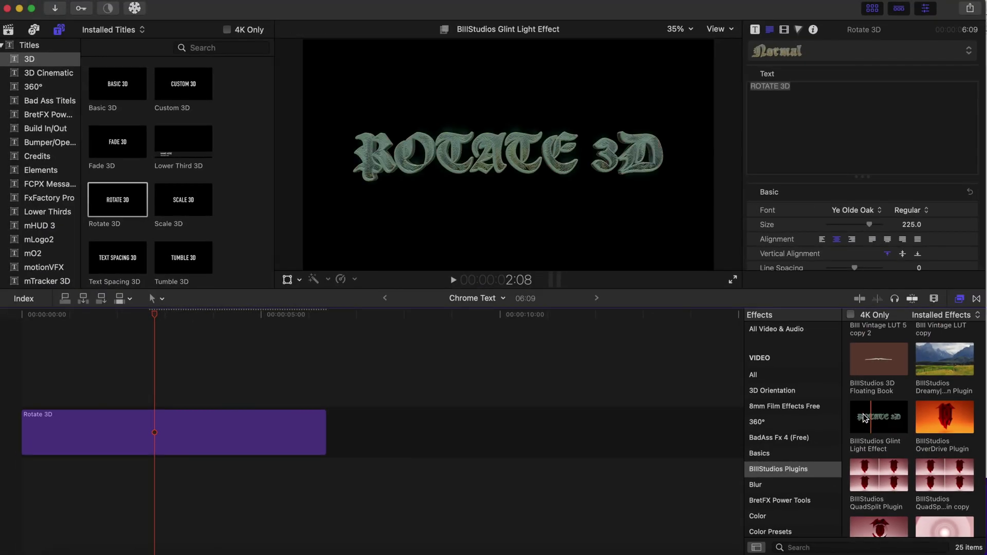
{"action": "left_click_drag", "start_coordinate": [867, 418], "coordinate": [233, 431]}
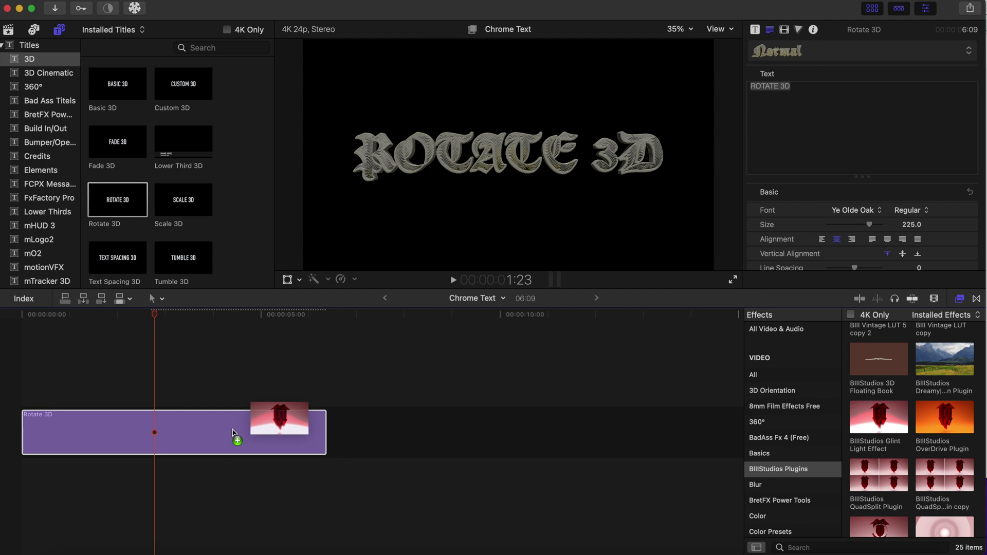
{"action": "left_click_drag", "start_coordinate": [233, 432], "coordinate": [209, 440]}
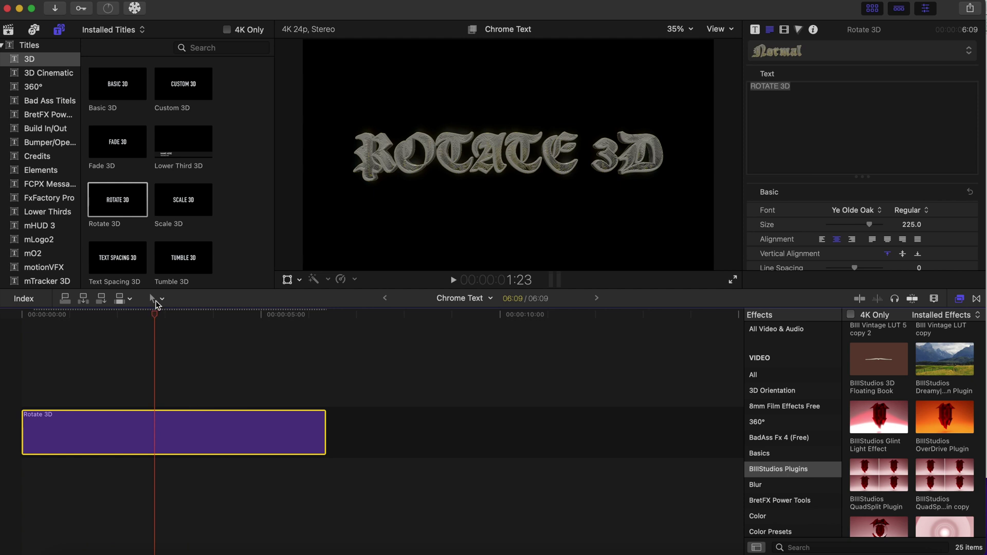
Step: Preview the glint-lit ROTATE 3D title from the timeline start several times
{"action": "left_click", "coordinate": [62, 320]}
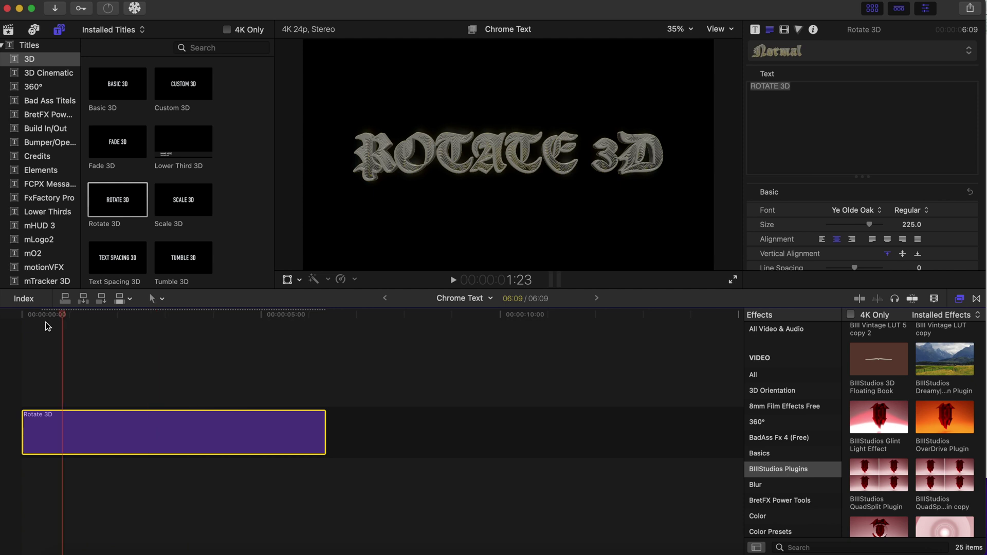
{"action": "key", "text": "Home"}
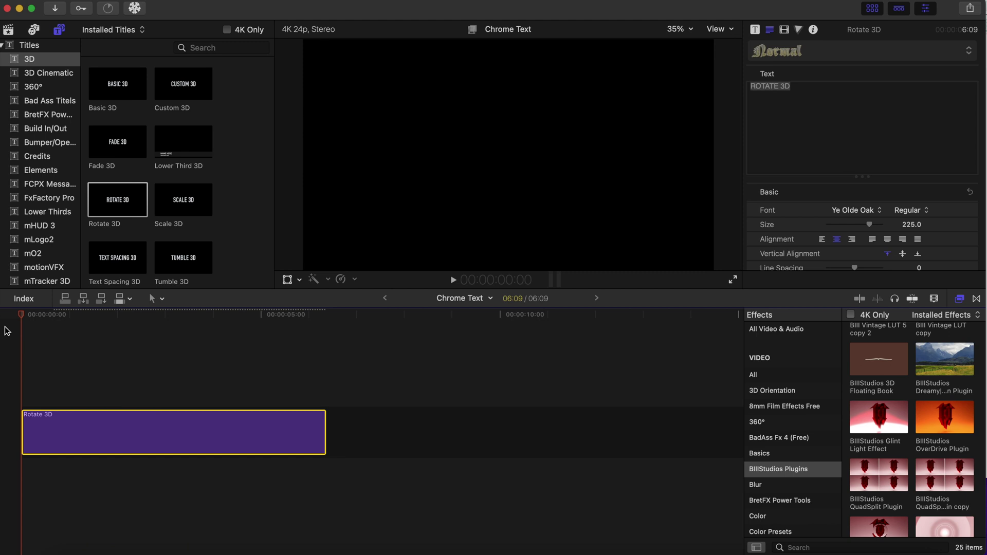
{"action": "key", "text": "space"}
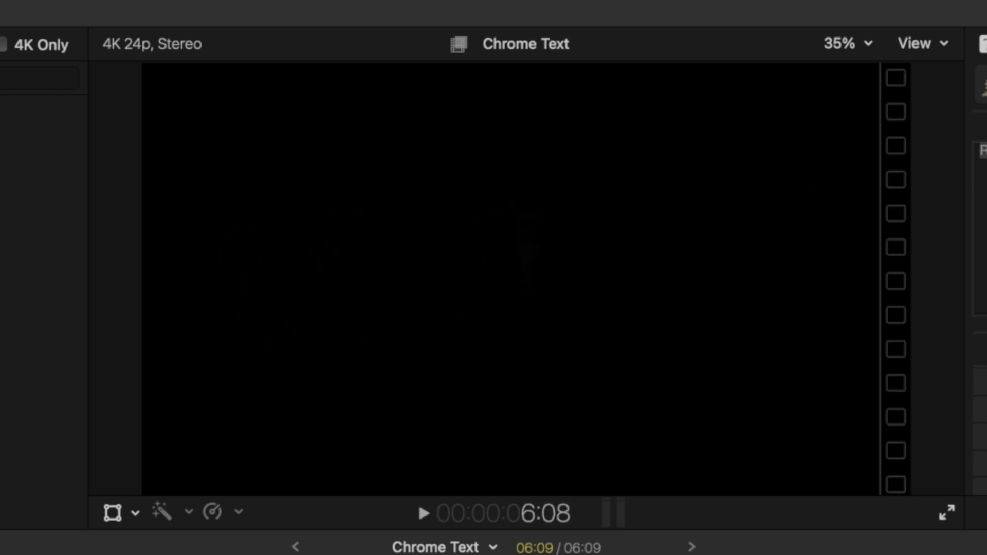
{"action": "key", "text": "Home"}
{"action": "key", "text": "space"}
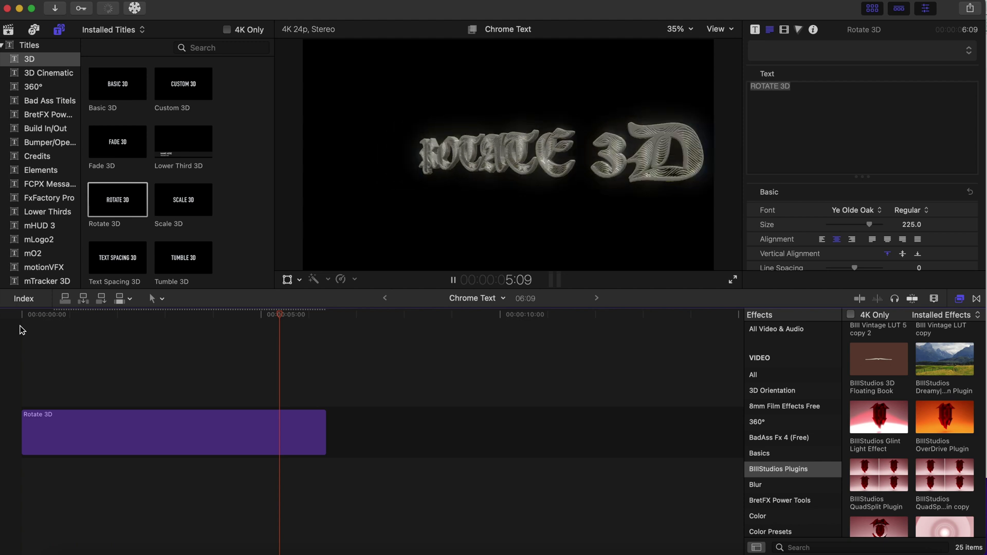
{"action": "key", "text": "space"}
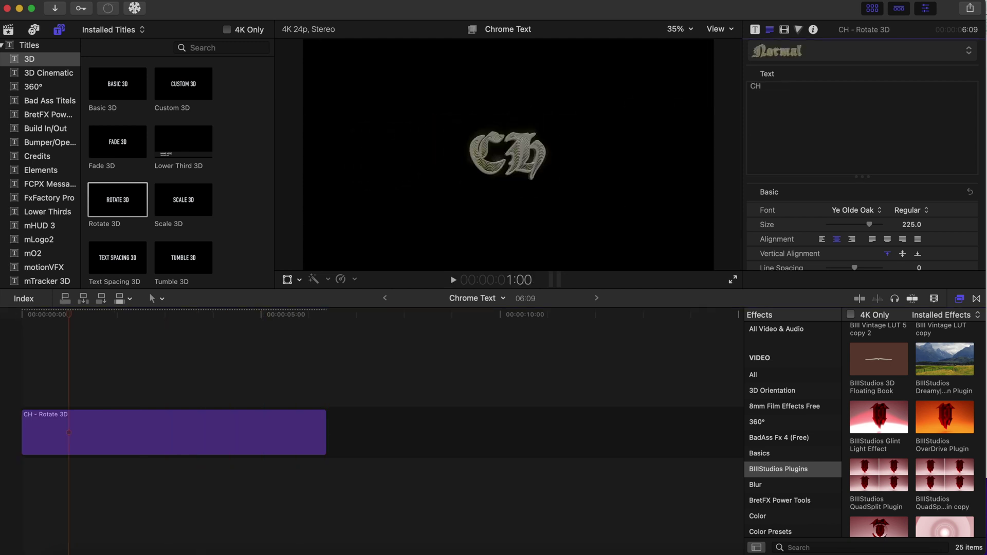
Step: Complete the title text as CHROME and play it back from the timeline start
{"action": "type", "text": "RO"}
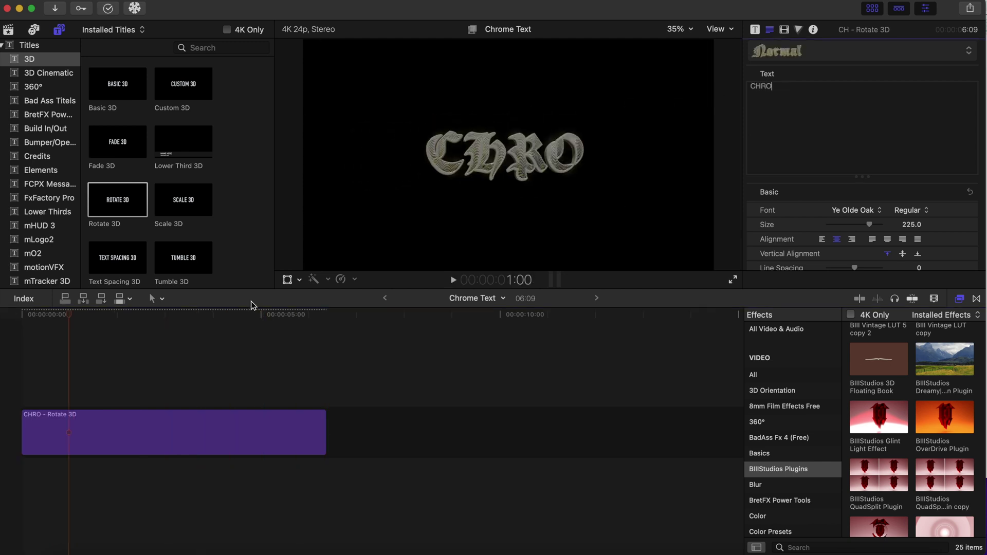
{"action": "type", "text": "ME"}
{"action": "left_click", "coordinate": [17, 355]}
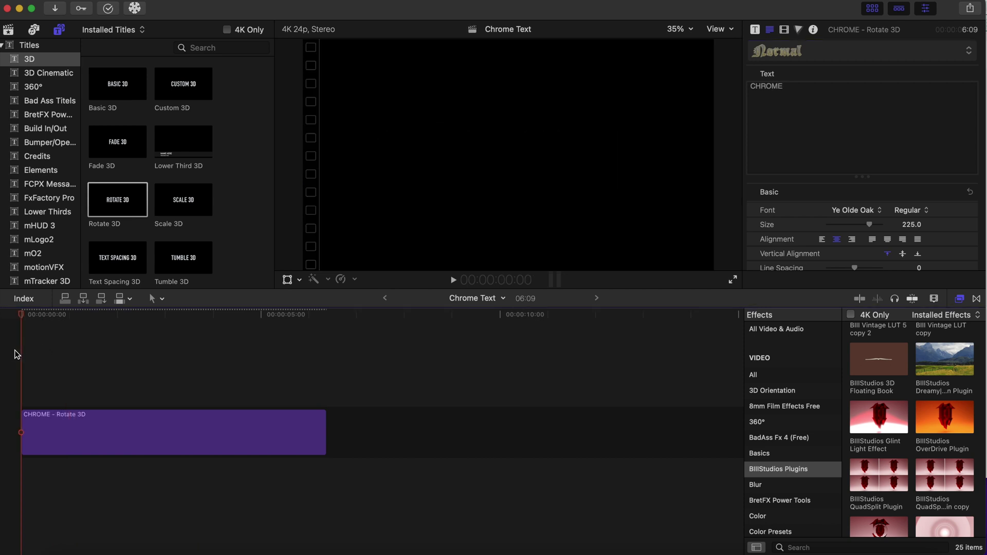
{"action": "key", "text": "space"}
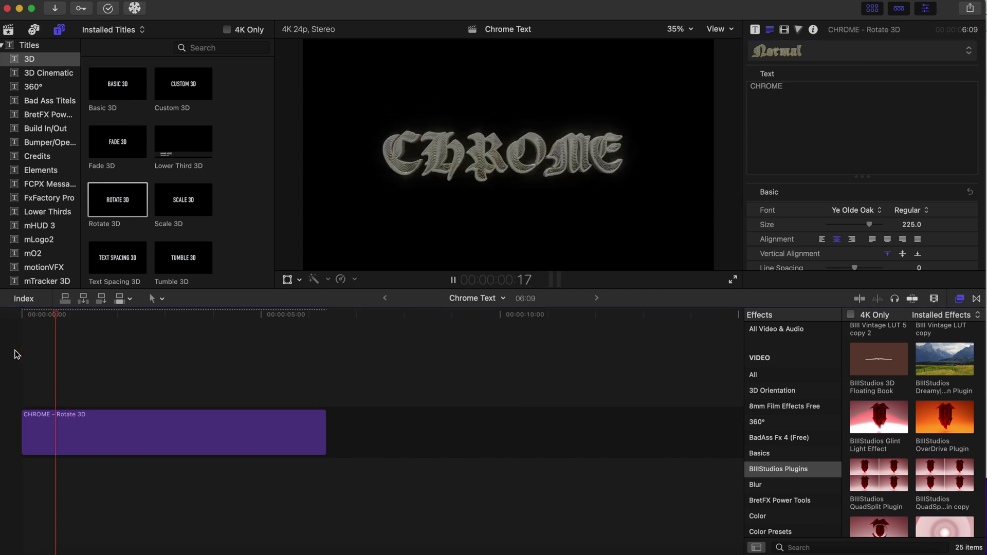